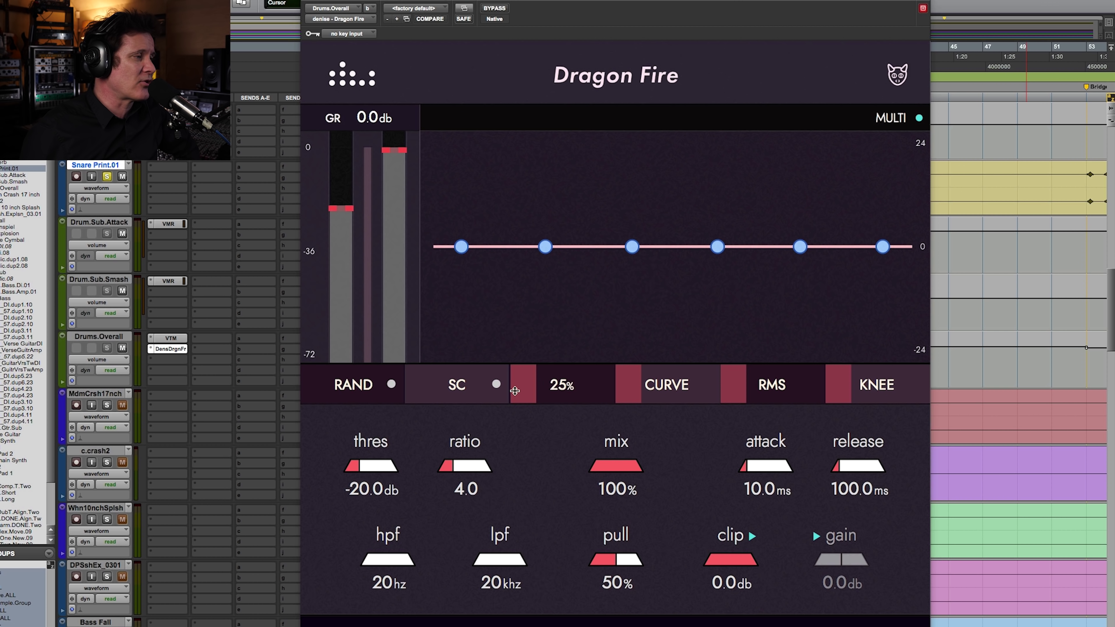
{"action": "mouse_move", "coordinate": [579, 383]}
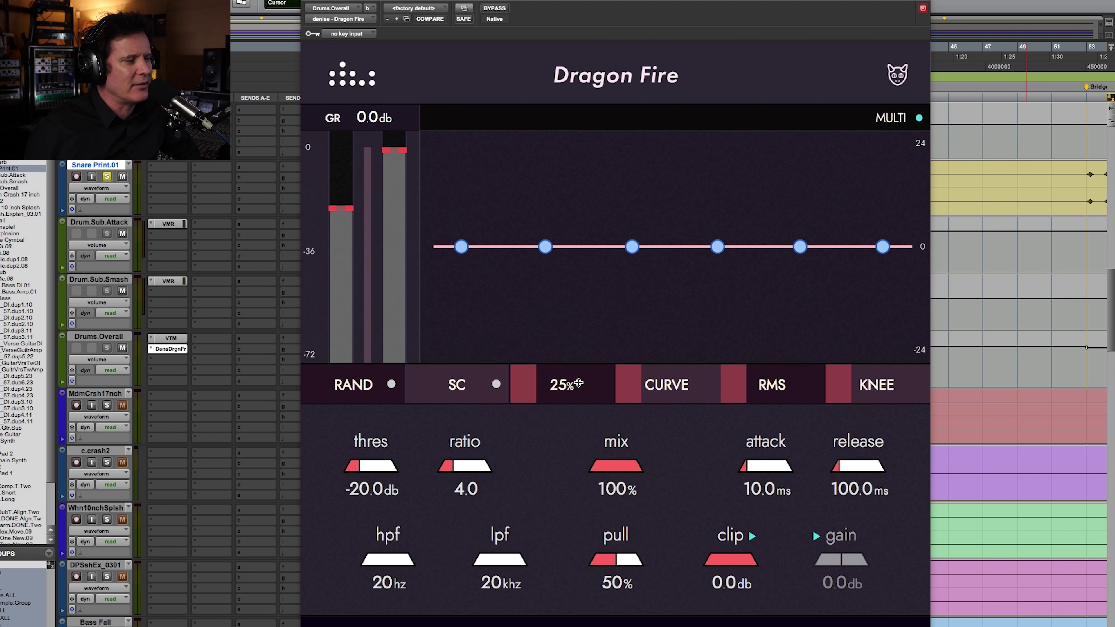
{"action": "mouse_move", "coordinate": [664, 385]}
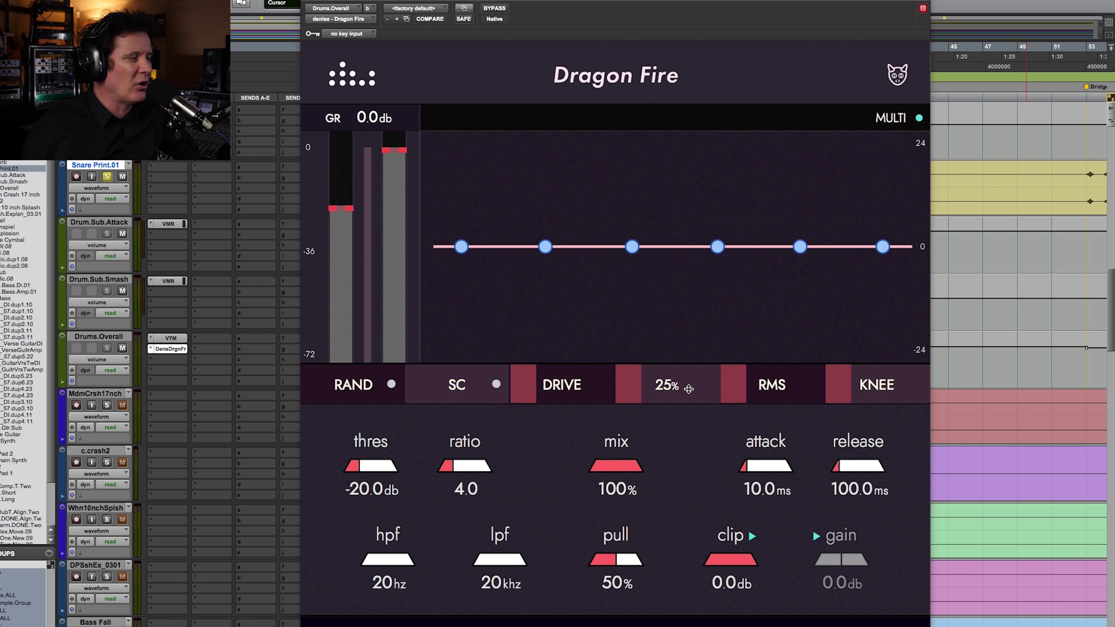
{"action": "mouse_move", "coordinate": [779, 385]}
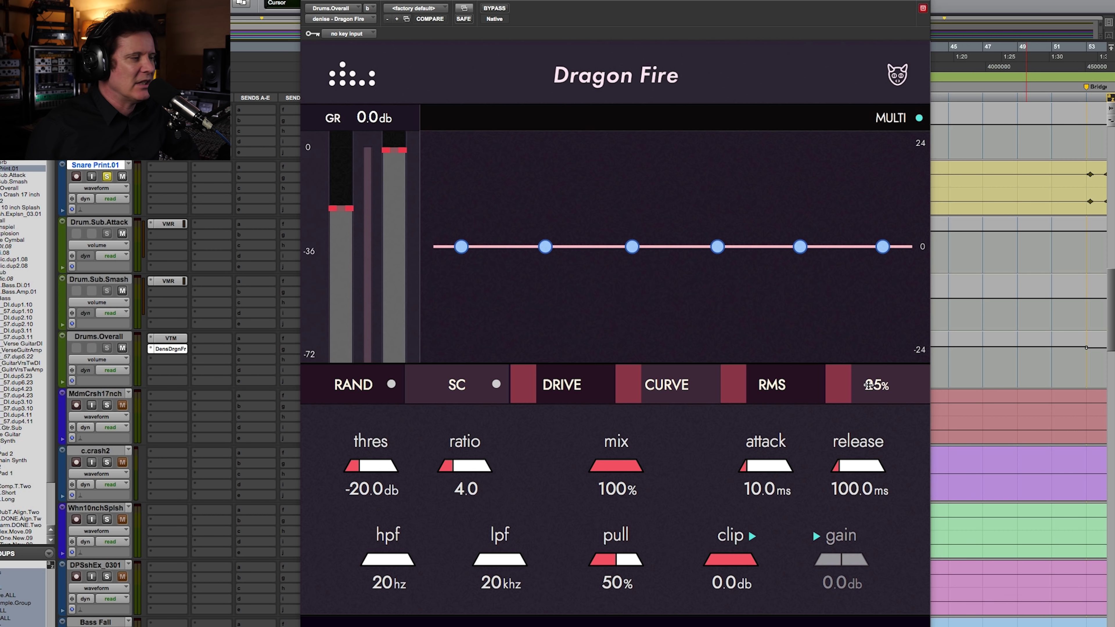
{"action": "mouse_move", "coordinate": [691, 397]}
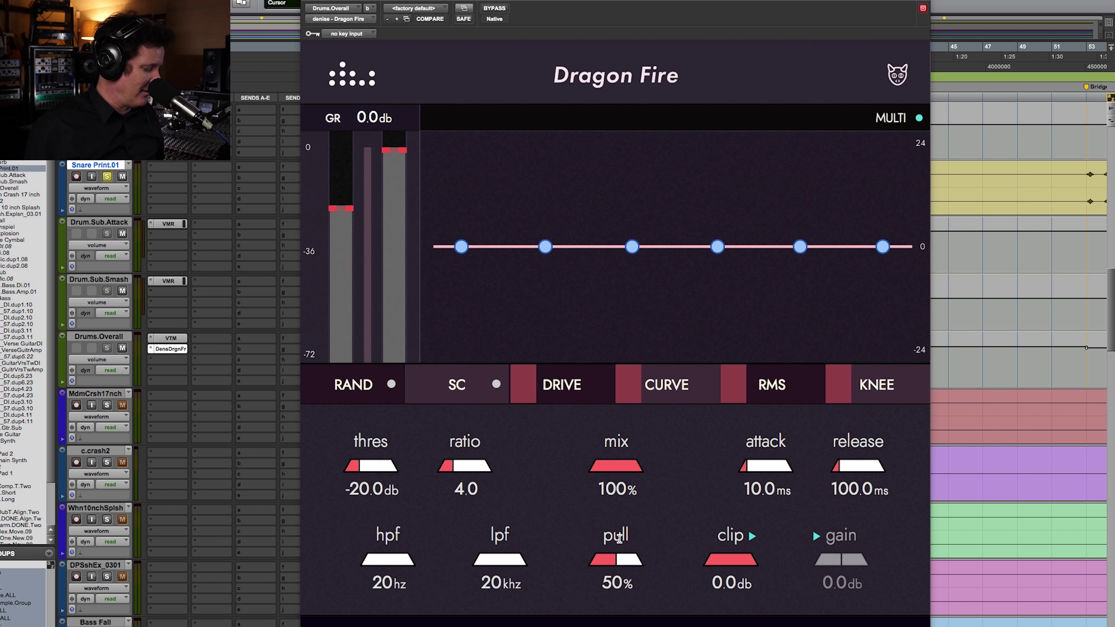
{"action": "key", "text": "space"}
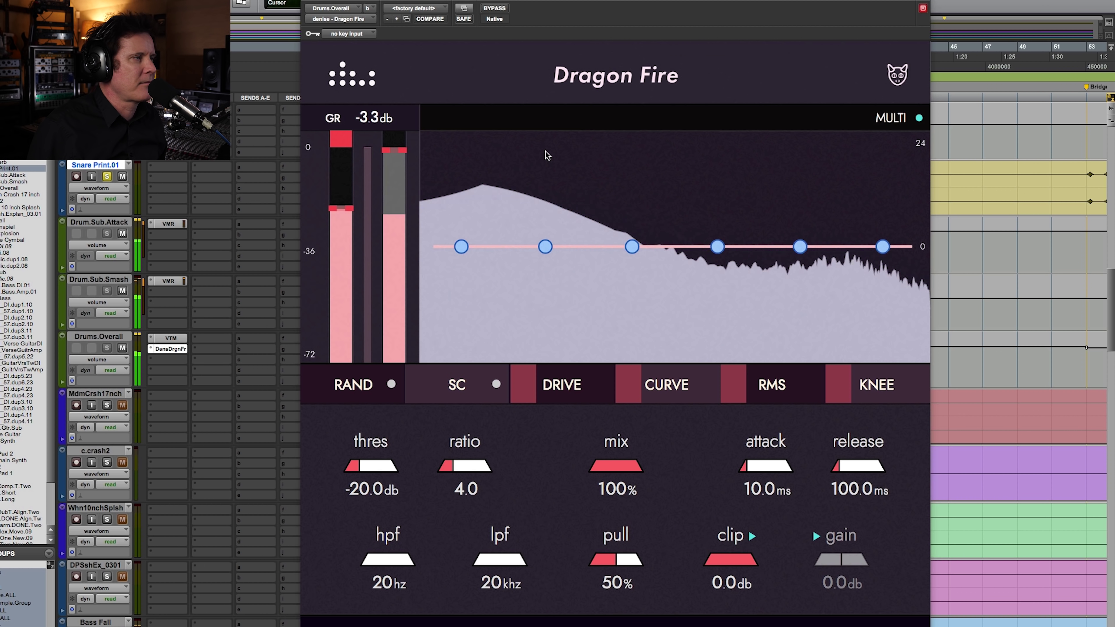
{"action": "left_click", "coordinate": [497, 11]}
{"action": "left_click", "coordinate": [499, 12]}
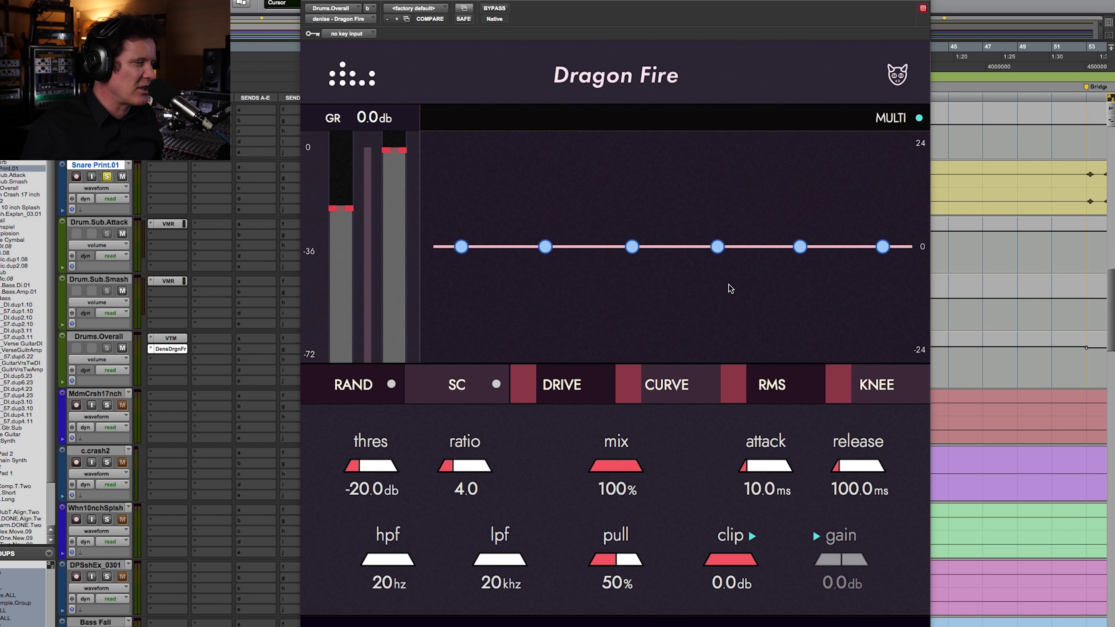
Step: During playback, select and solo EQ band 4 and move it down to about 1.1 kHz
{"action": "key", "text": "space"}
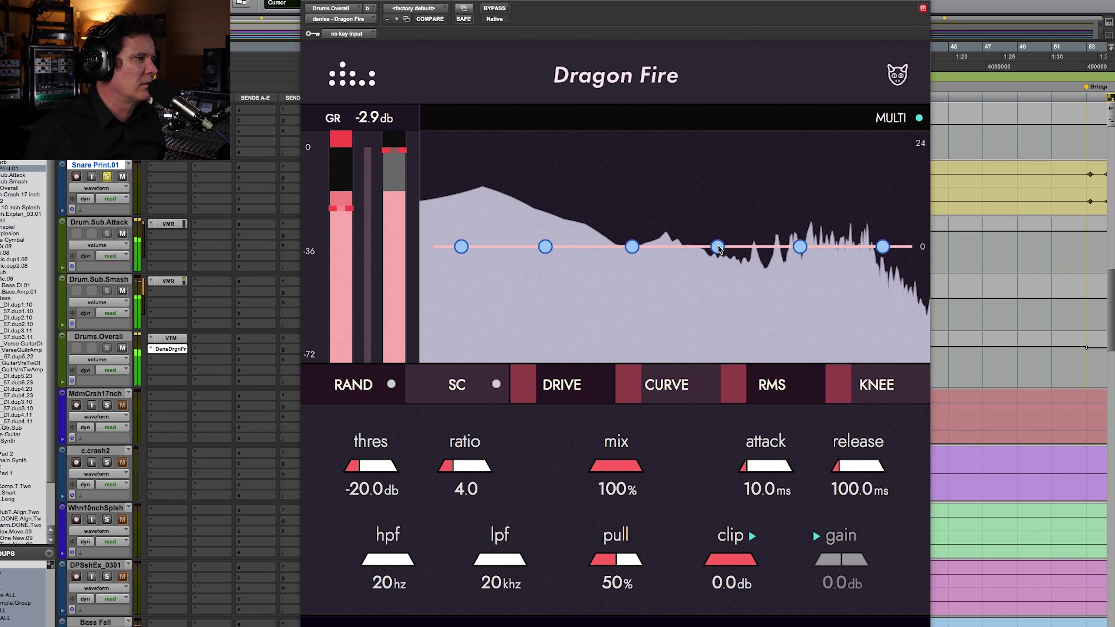
{"action": "left_click", "coordinate": [717, 247]}
{"action": "left_click_drag", "start_coordinate": [717, 247], "coordinate": [716, 247]}
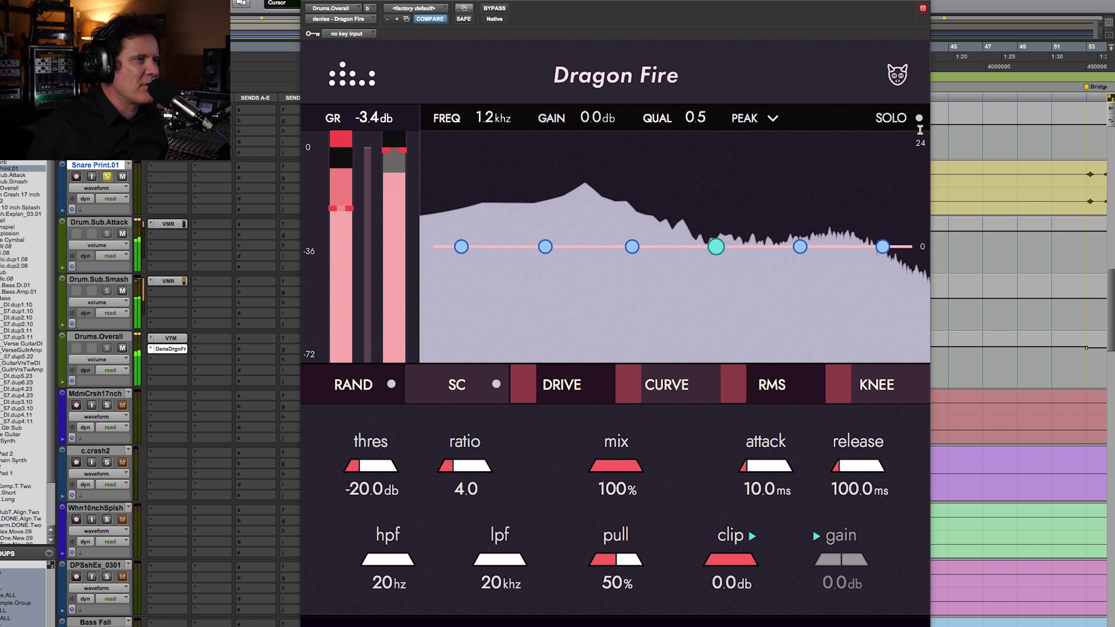
{"action": "left_click", "coordinate": [919, 118]}
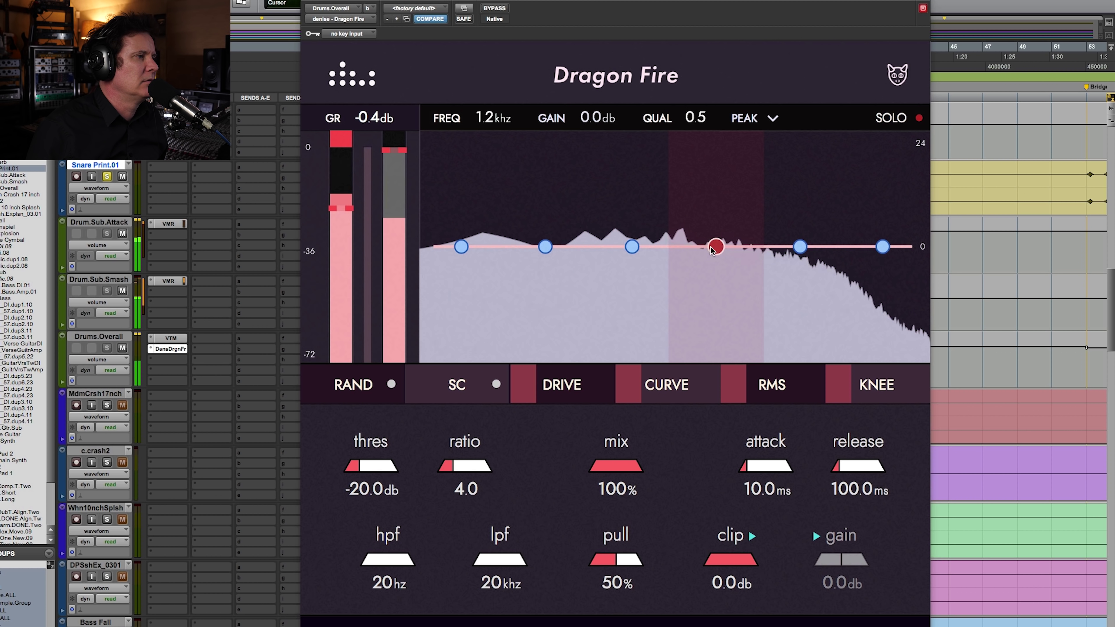
{"action": "left_click_drag", "start_coordinate": [716, 247], "coordinate": [705, 200]}
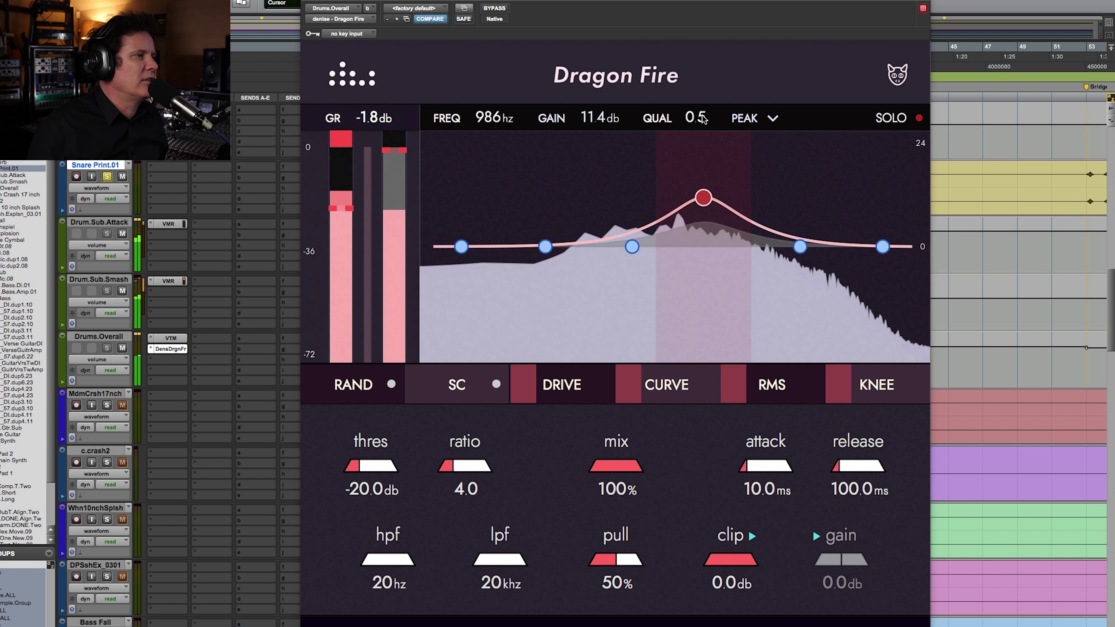
Step: Shape band 4 into a +24 dB peak at 928 Hz with Q 4.5, then unsolo it
{"action": "left_click_drag", "start_coordinate": [692, 116], "coordinate": [699, 83]}
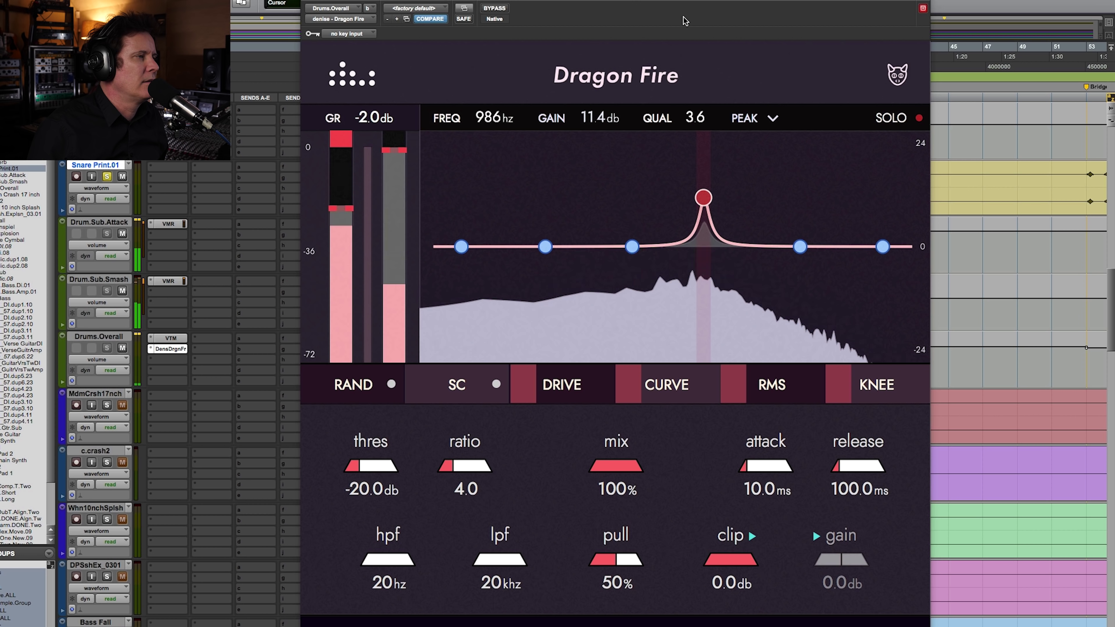
{"action": "left_click_drag", "start_coordinate": [702, 198], "coordinate": [691, 197]}
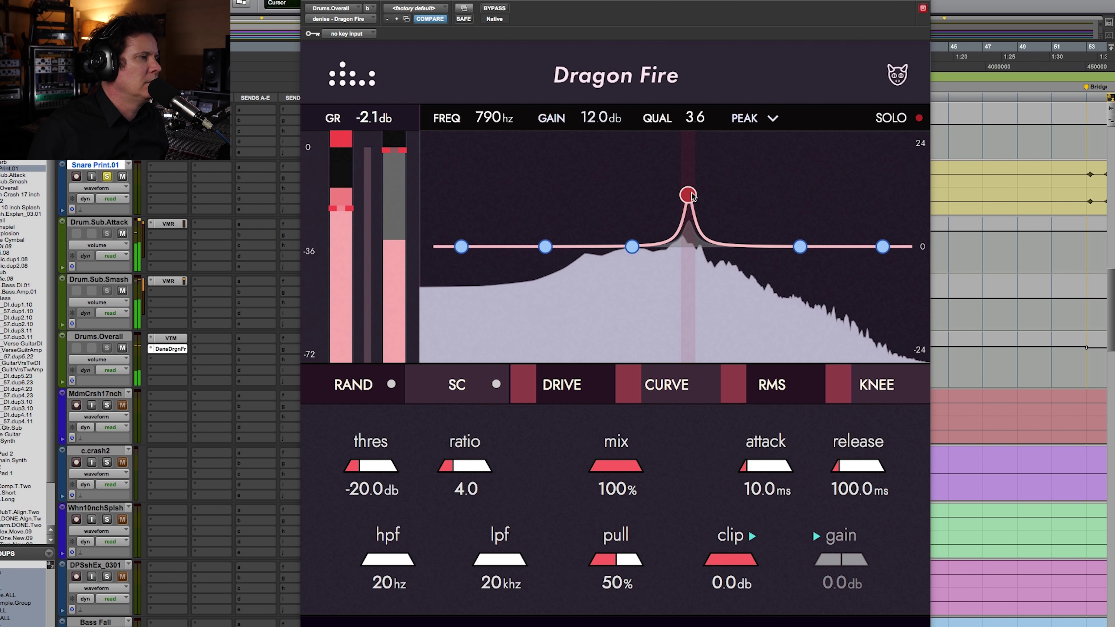
{"action": "mouse_move", "coordinate": [698, 196]}
{"action": "left_mouse_down"}
{"action": "mouse_move", "coordinate": [668, 188]}
{"action": "mouse_move", "coordinate": [688, 185]}
{"action": "left_mouse_up"}
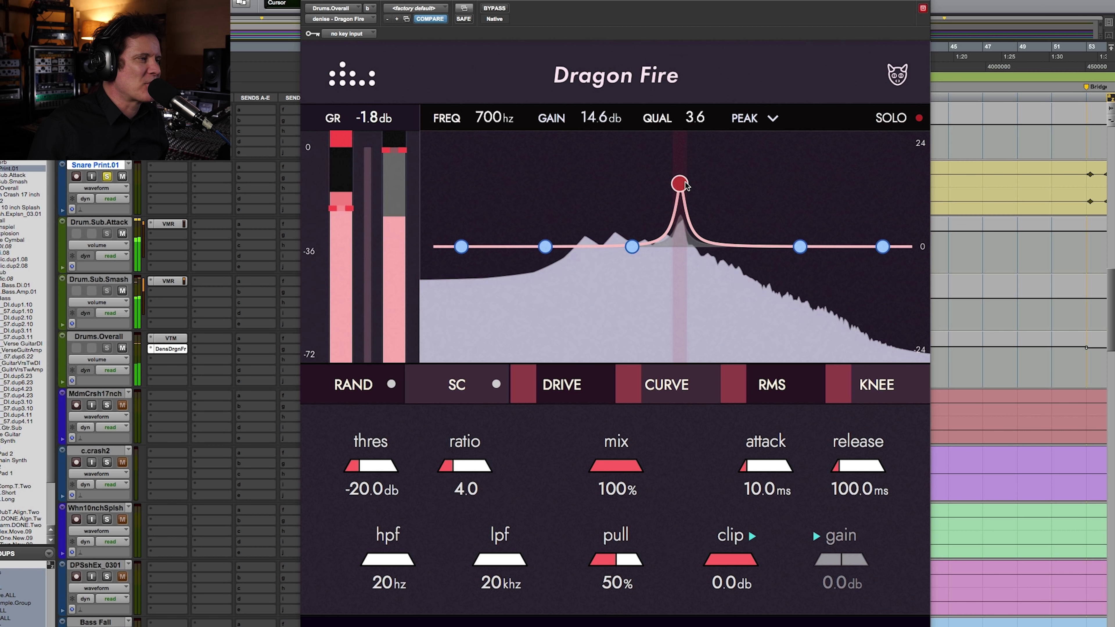
{"action": "left_click_drag", "start_coordinate": [685, 182], "coordinate": [698, 143]}
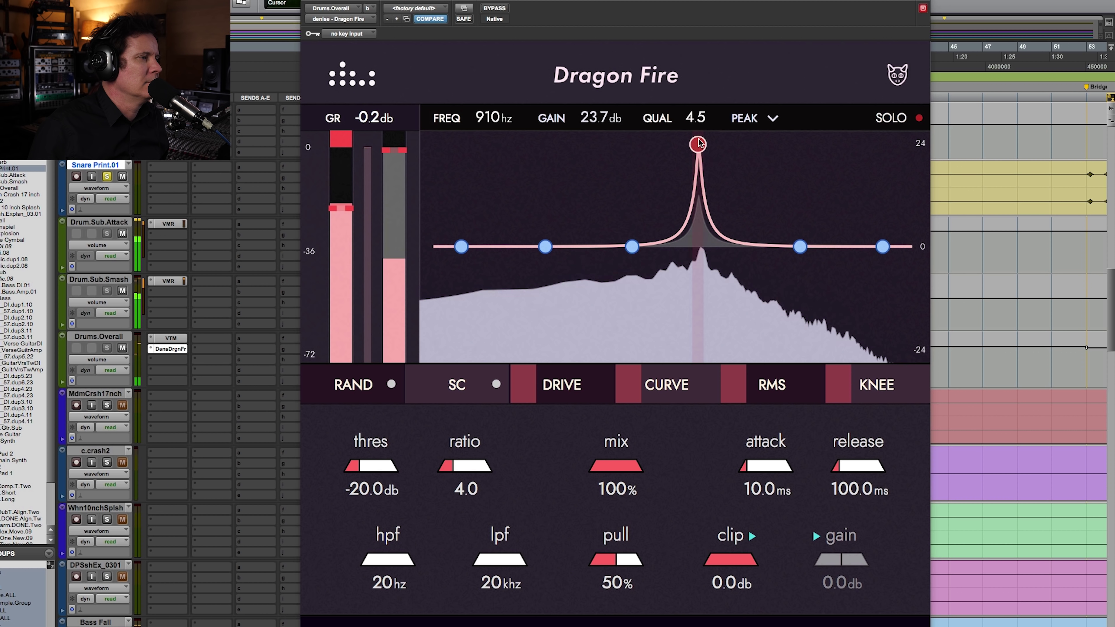
{"action": "left_click_drag", "start_coordinate": [698, 143], "coordinate": [700, 143]}
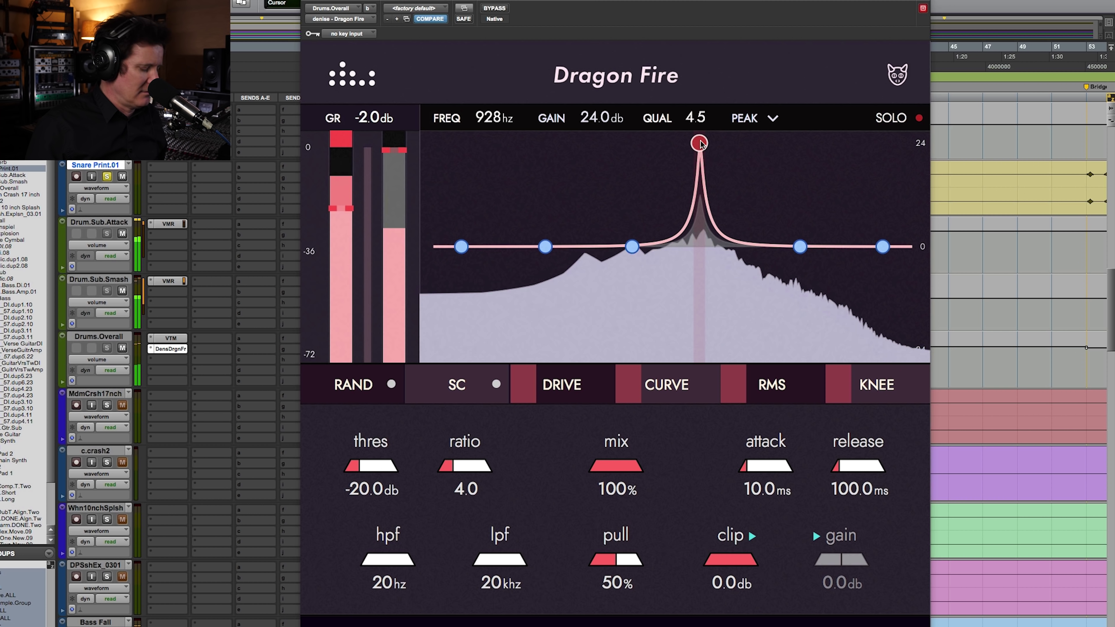
{"action": "key", "text": "space"}
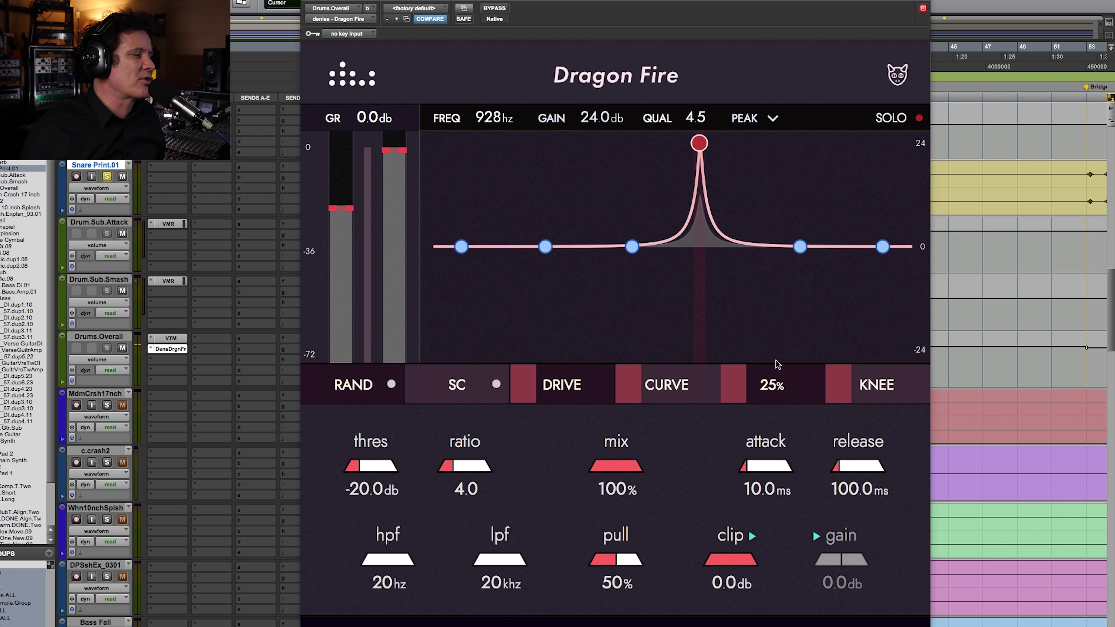
{"action": "left_click", "coordinate": [918, 122]}
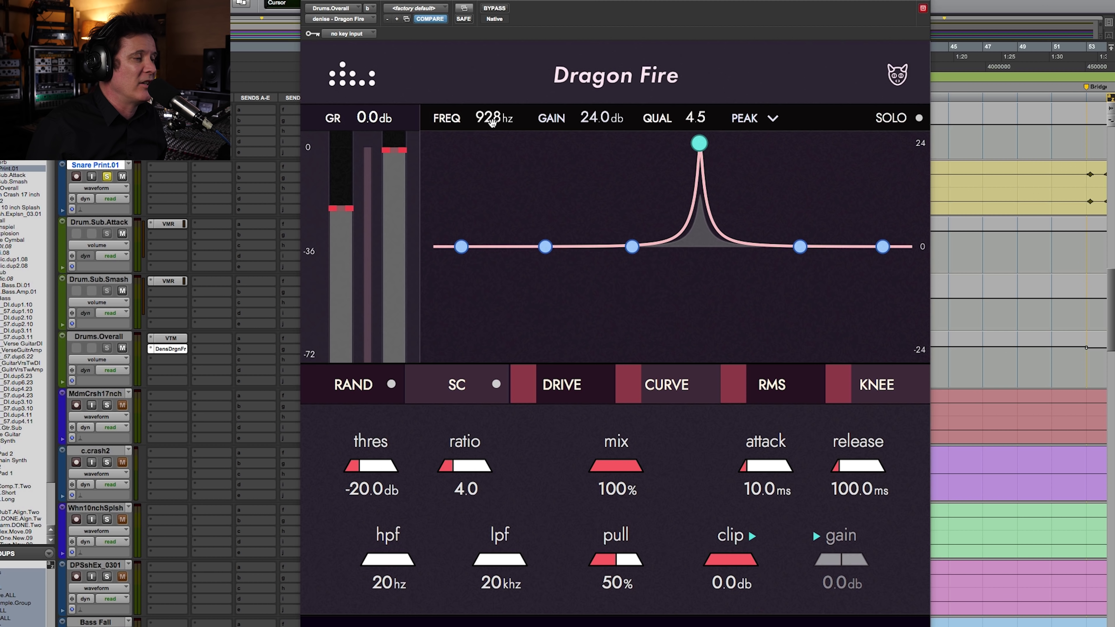
Step: A/B the new EQ against bypass, raise pull to 100%, and begin lowering the threshold
{"action": "key", "text": "space"}
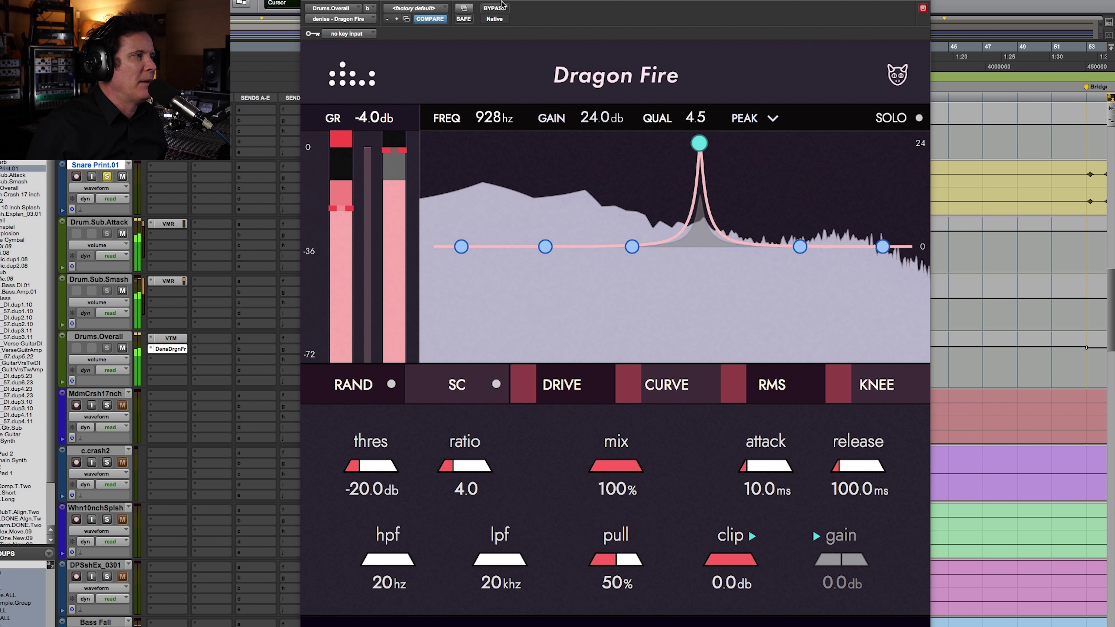
{"action": "left_click", "coordinate": [494, 8]}
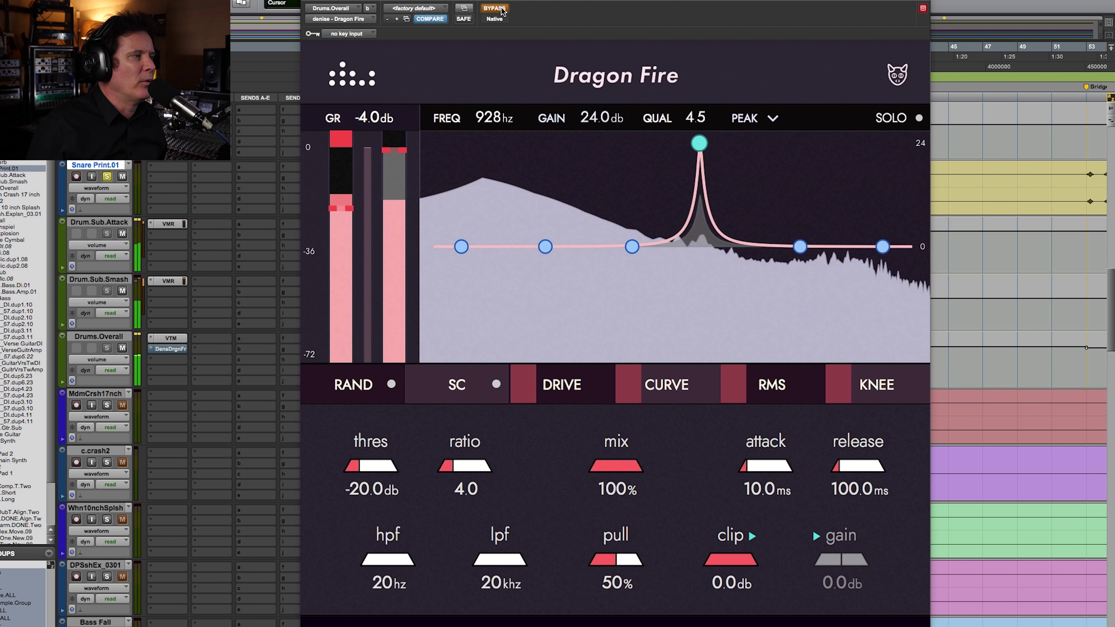
{"action": "left_click", "coordinate": [495, 8]}
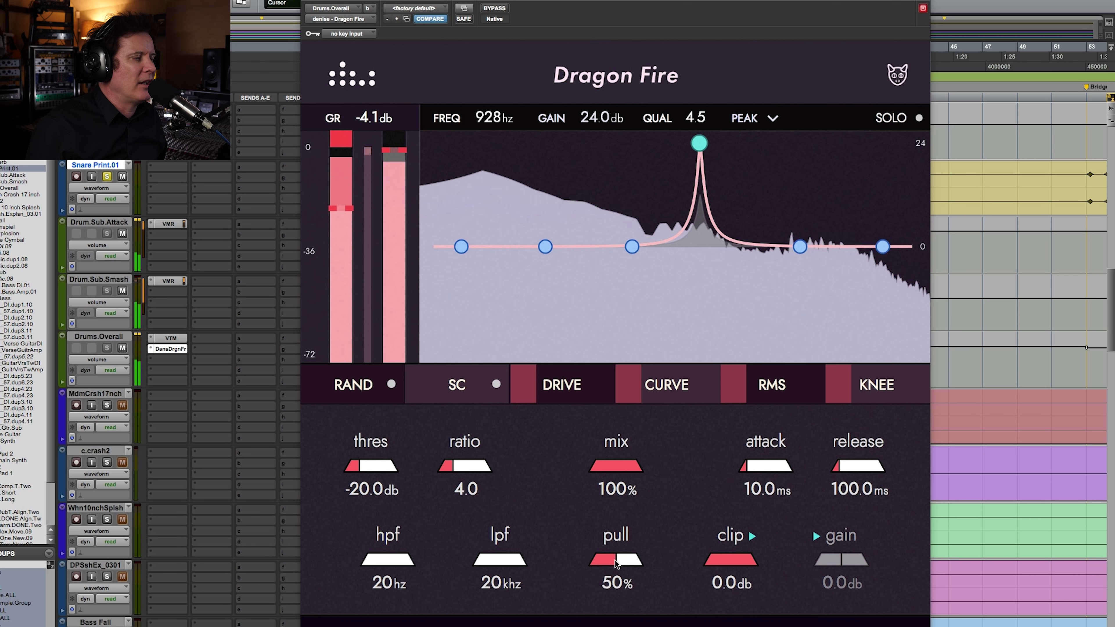
{"action": "left_click_drag", "start_coordinate": [616, 564], "coordinate": [686, 560]}
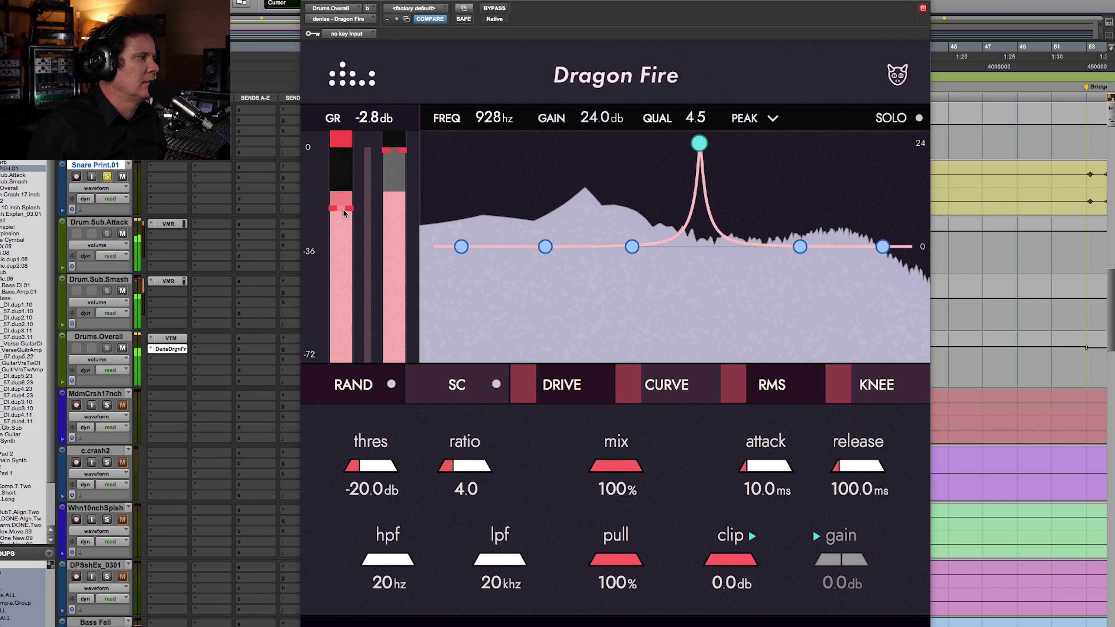
{"action": "left_click_drag", "start_coordinate": [343, 208], "coordinate": [351, 266]}
Step: Audition the heavier compression at -37.3 dB threshold, toggling bypass to compare
{"action": "key", "text": "space"}
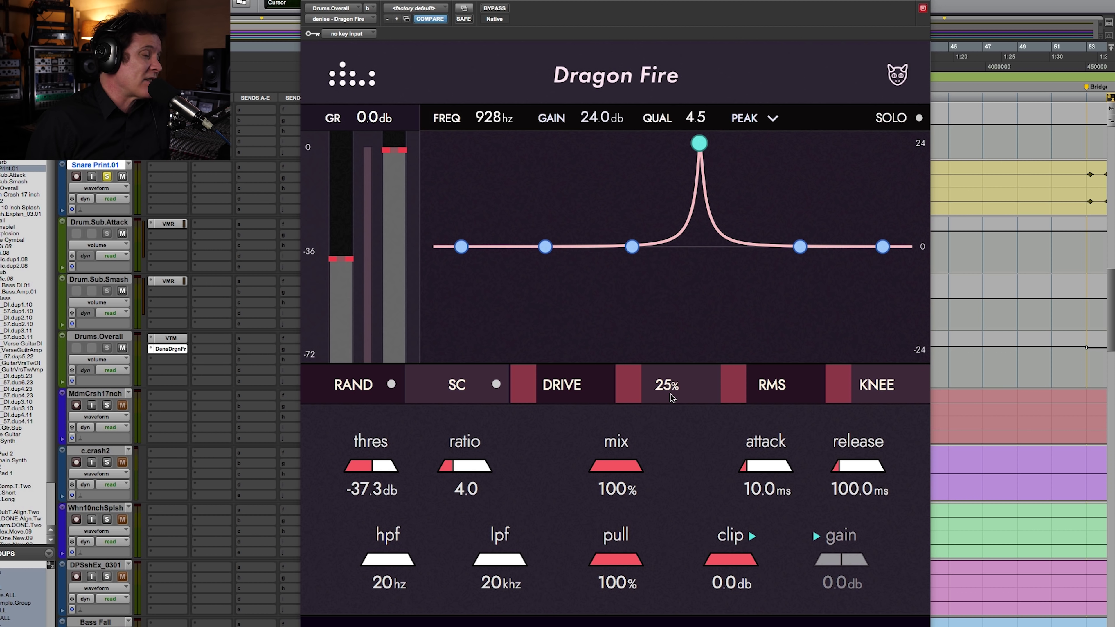
{"action": "key", "text": "space"}
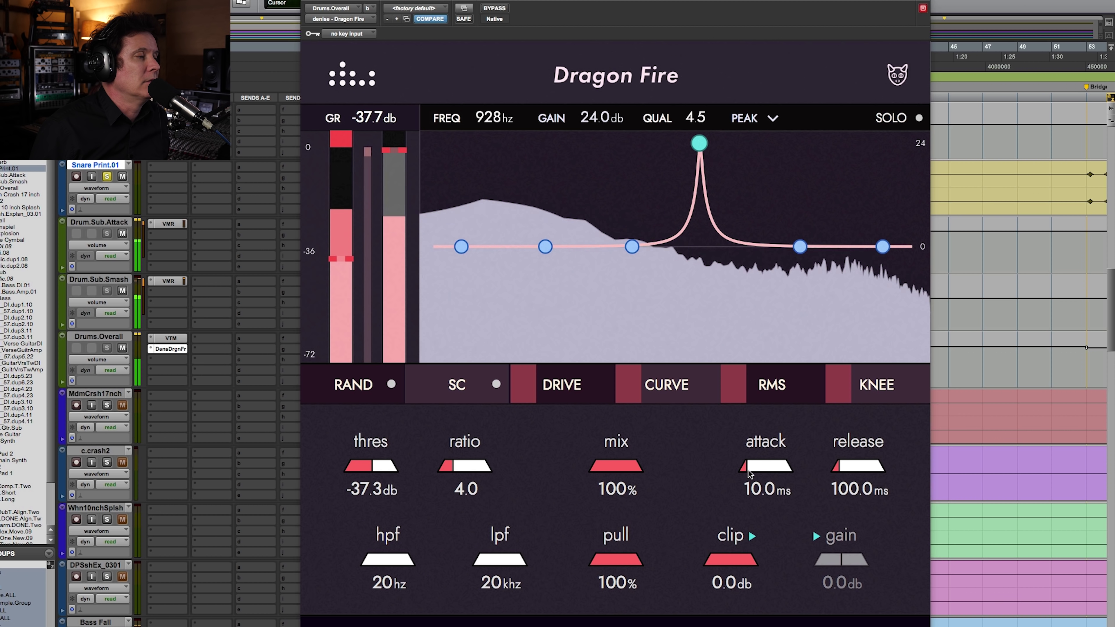
{"action": "left_click", "coordinate": [494, 7]}
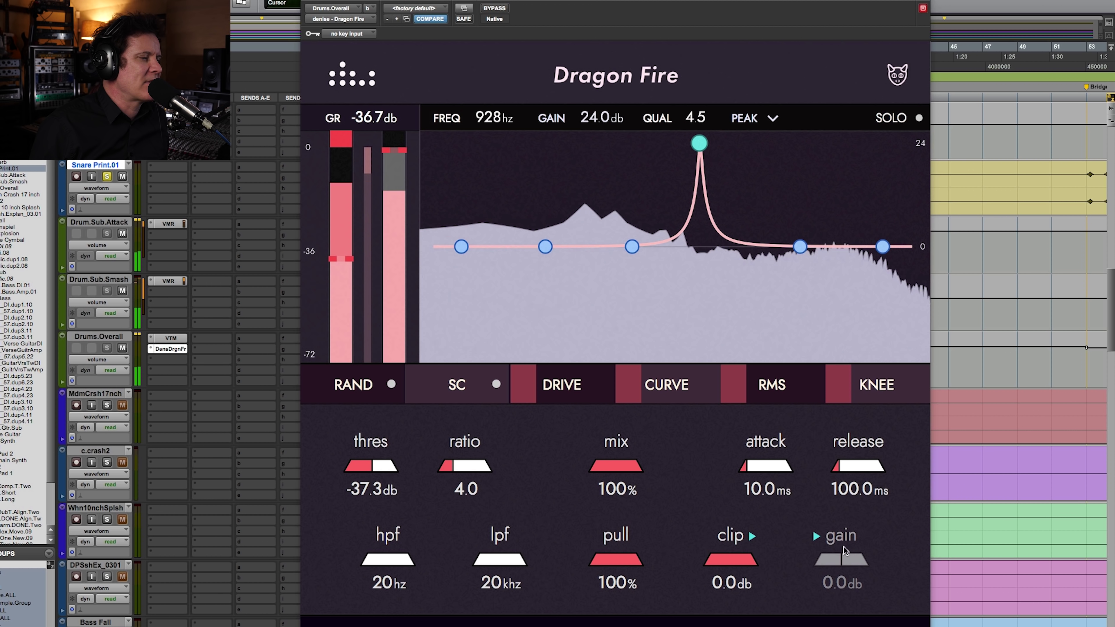
{"action": "left_click", "coordinate": [495, 8]}
Step: Raise output gain from 0 dB to 4.5 dB, comparing against the bypassed sound
{"action": "left_click_drag", "start_coordinate": [841, 561], "coordinate": [855, 563]}
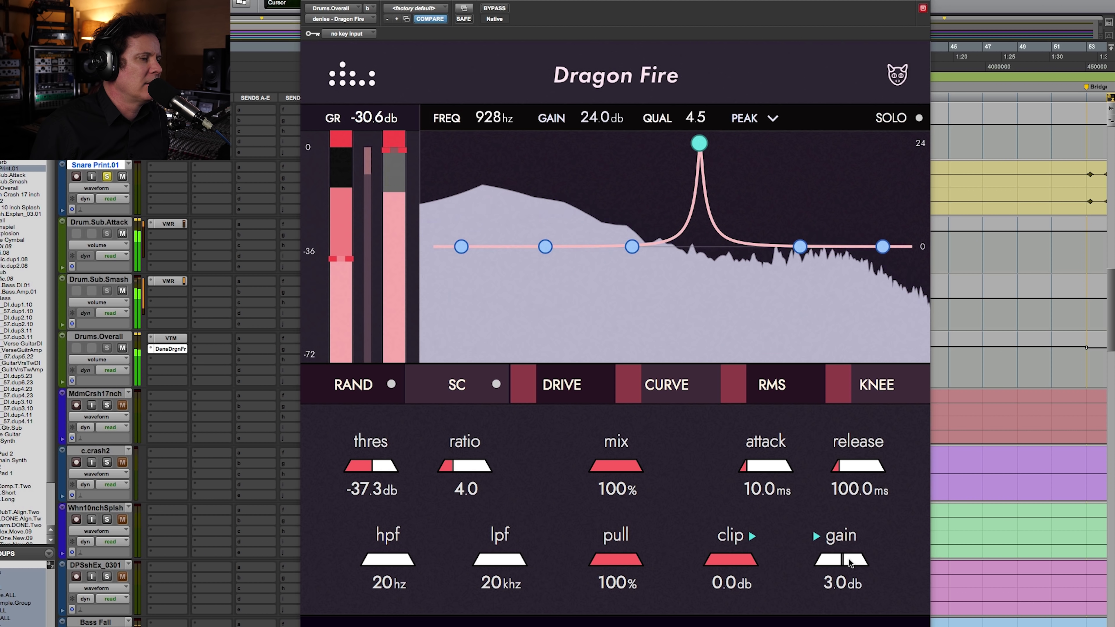
{"action": "left_click", "coordinate": [503, 9]}
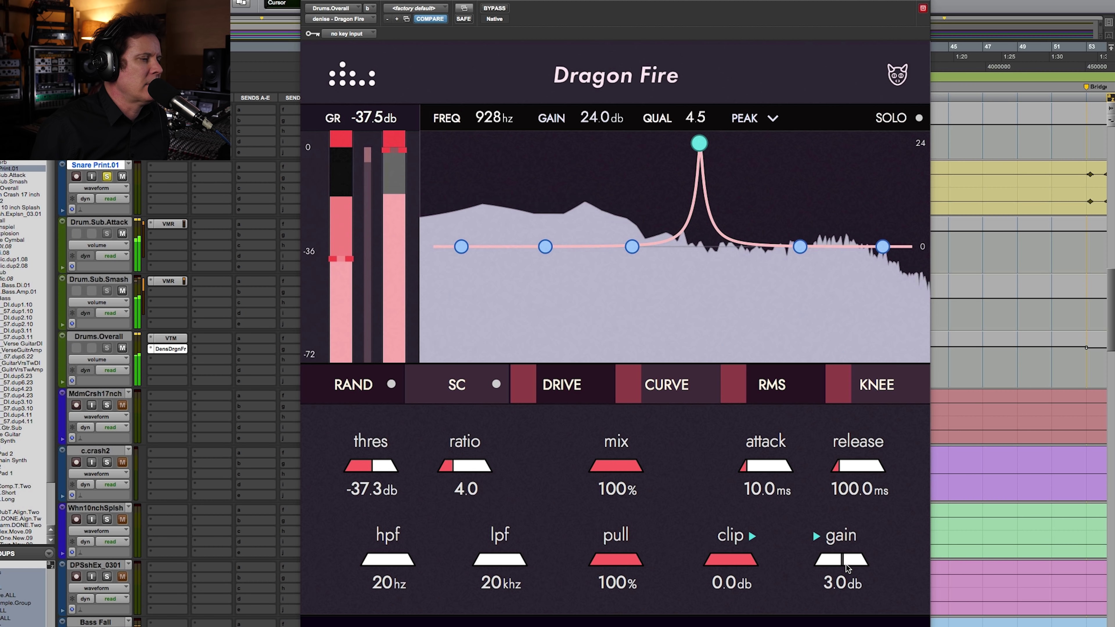
{"action": "left_click_drag", "start_coordinate": [845, 563], "coordinate": [845, 561]}
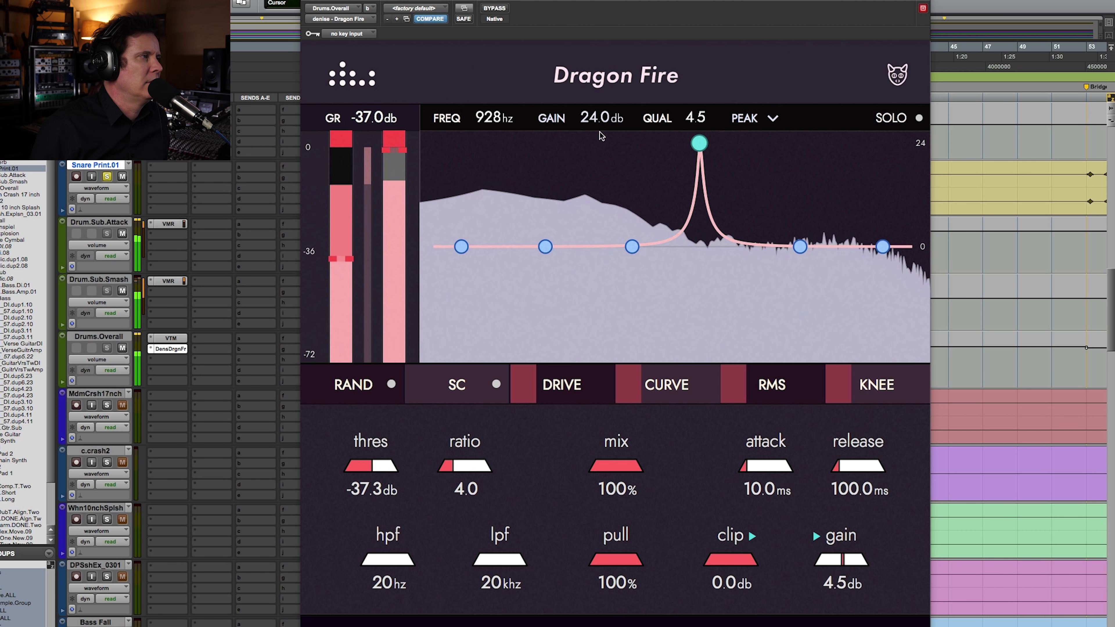
{"action": "left_click", "coordinate": [494, 8]}
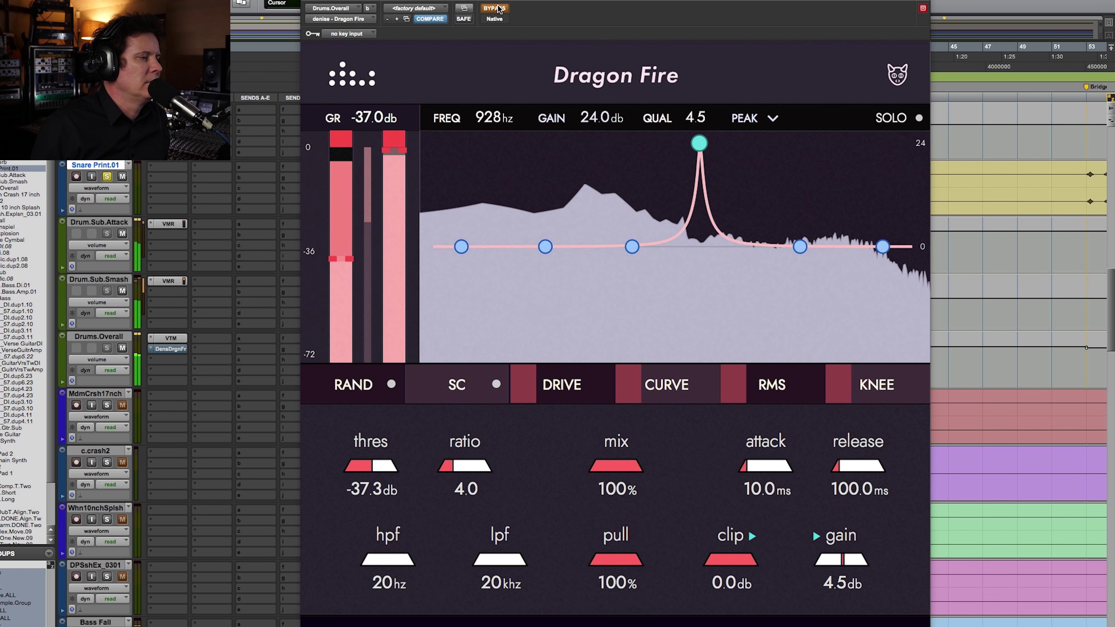
{"action": "left_click", "coordinate": [500, 9]}
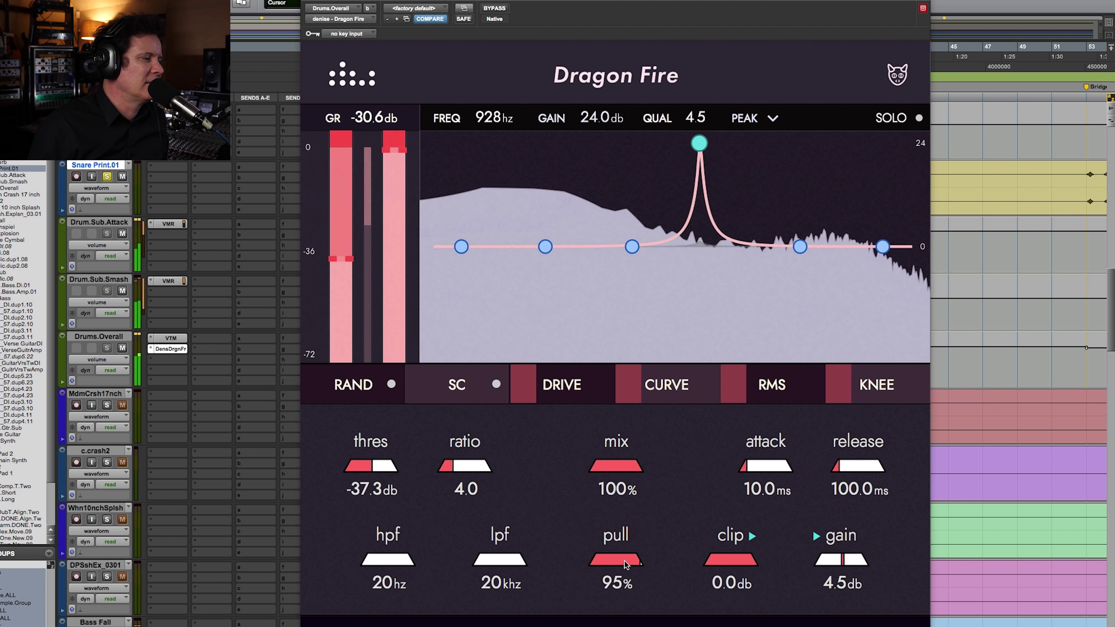
Step: Return pull to 100% and set the sidechain high-pass filter from 20 Hz to 108 Hz
{"action": "left_click_drag", "start_coordinate": [611, 561], "coordinate": [782, 551]}
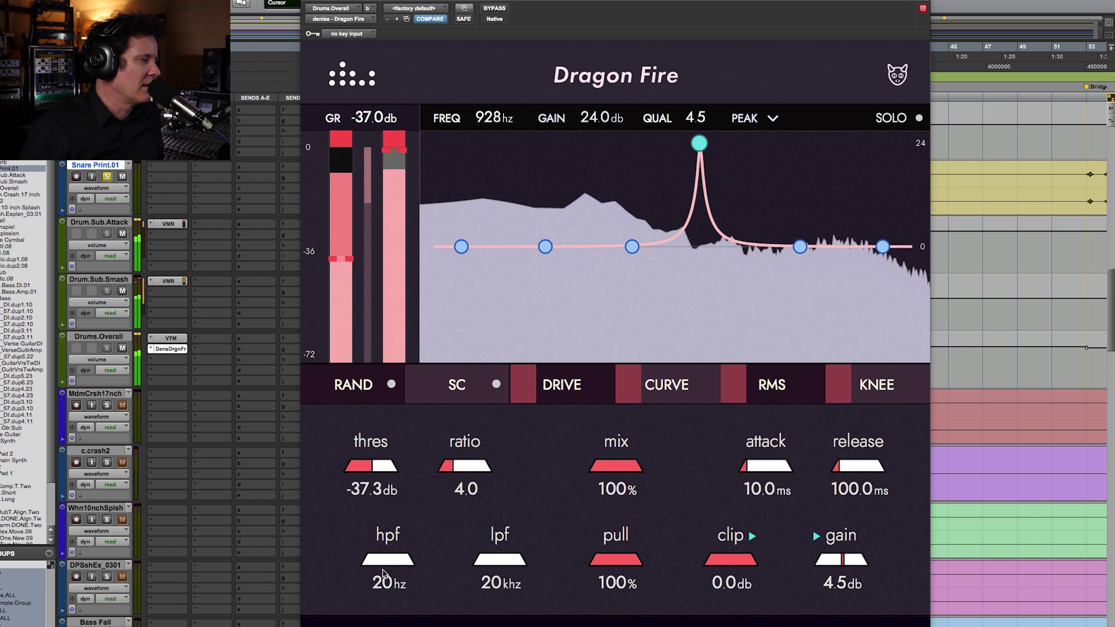
{"action": "left_click_drag", "start_coordinate": [376, 561], "coordinate": [404, 555]}
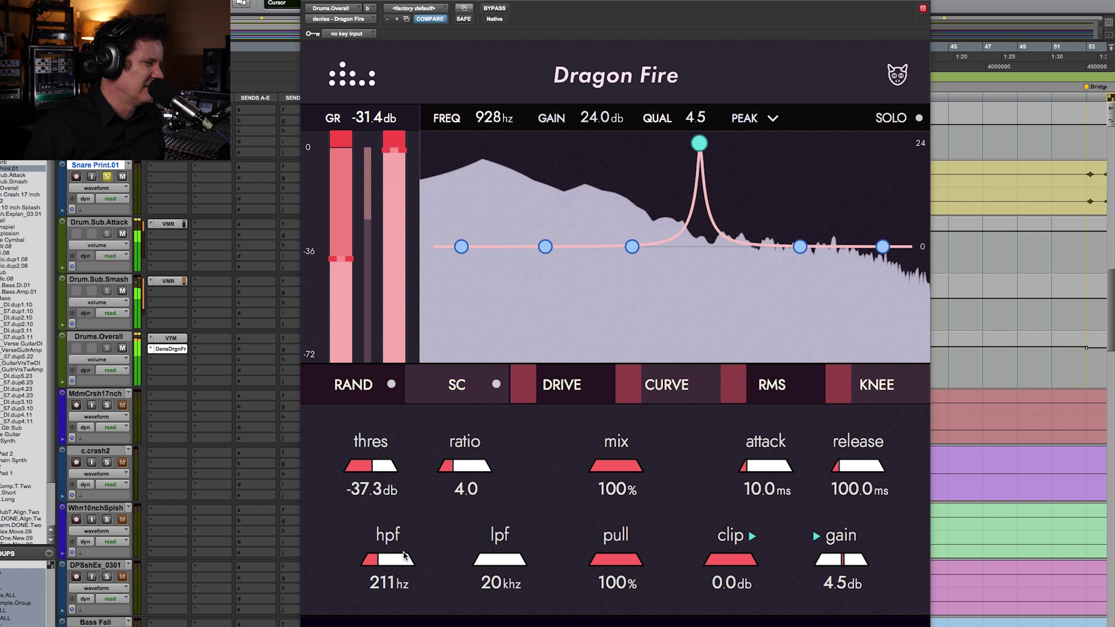
{"action": "left_click_drag", "start_coordinate": [401, 554], "coordinate": [397, 555]}
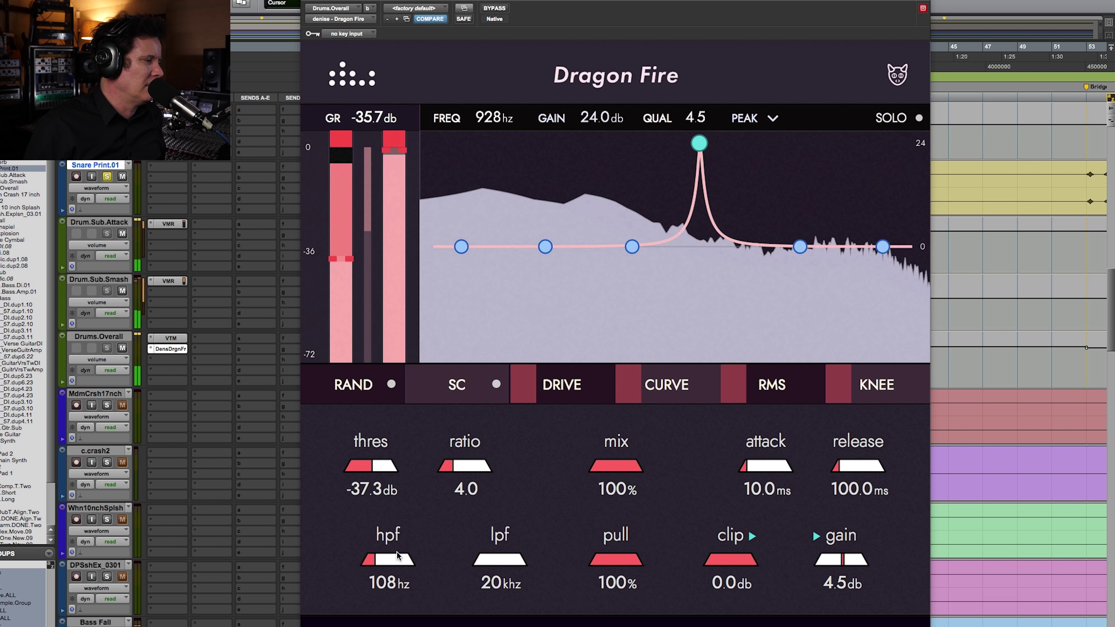
Step: Lower the sidechain low-pass filter to 4.1 kHz, A/B-ing with bypass before and after
{"action": "left_click", "coordinate": [503, 9]}
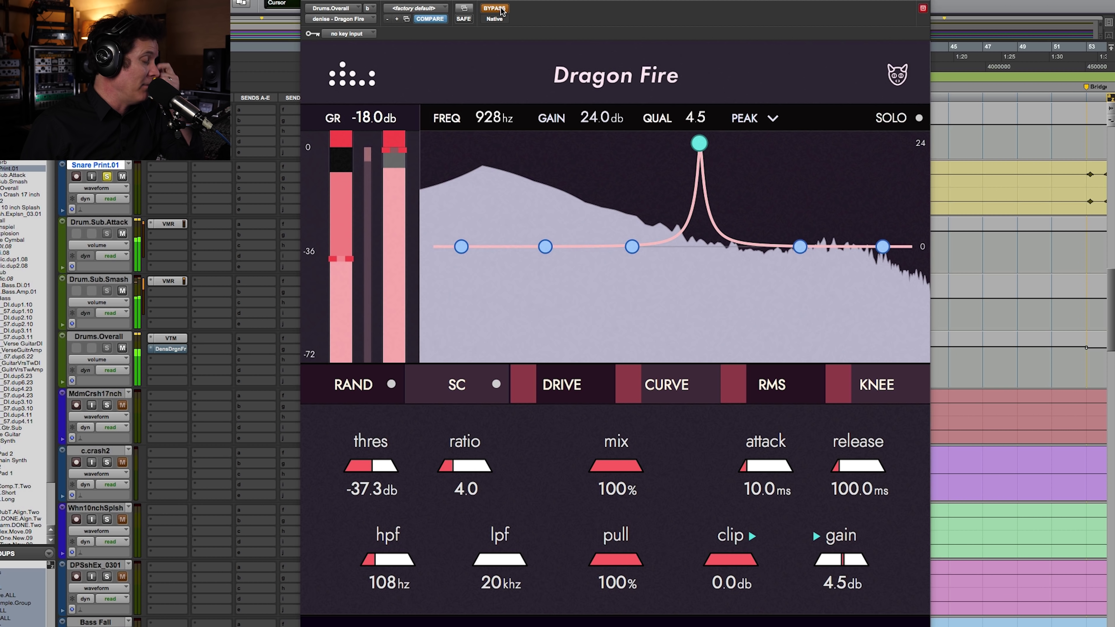
{"action": "left_click", "coordinate": [503, 10]}
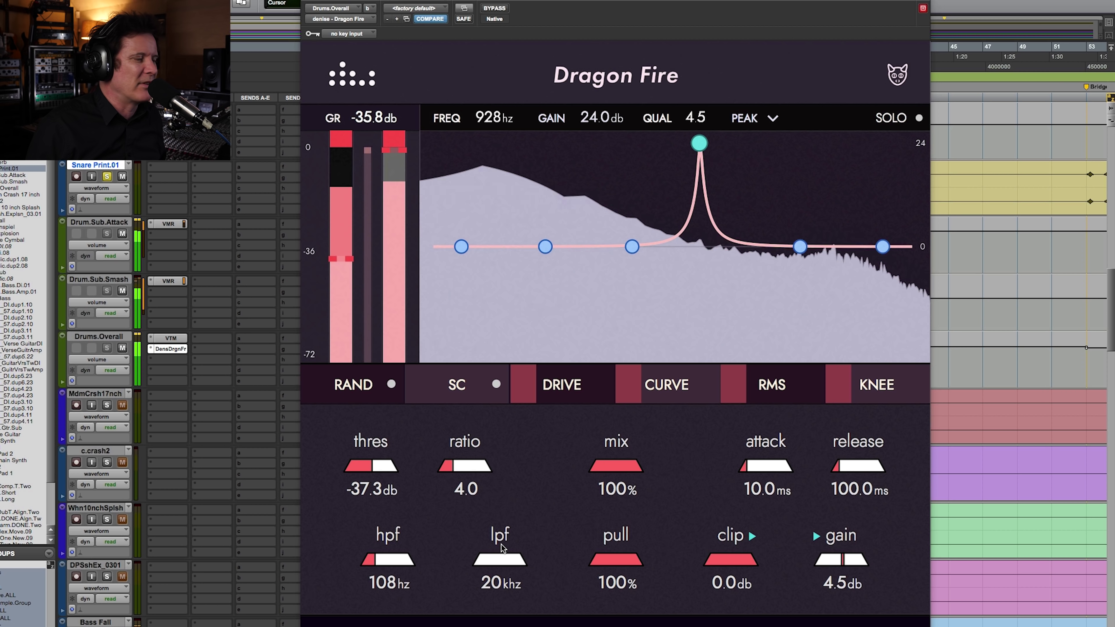
{"action": "left_click_drag", "start_coordinate": [510, 564], "coordinate": [468, 559]}
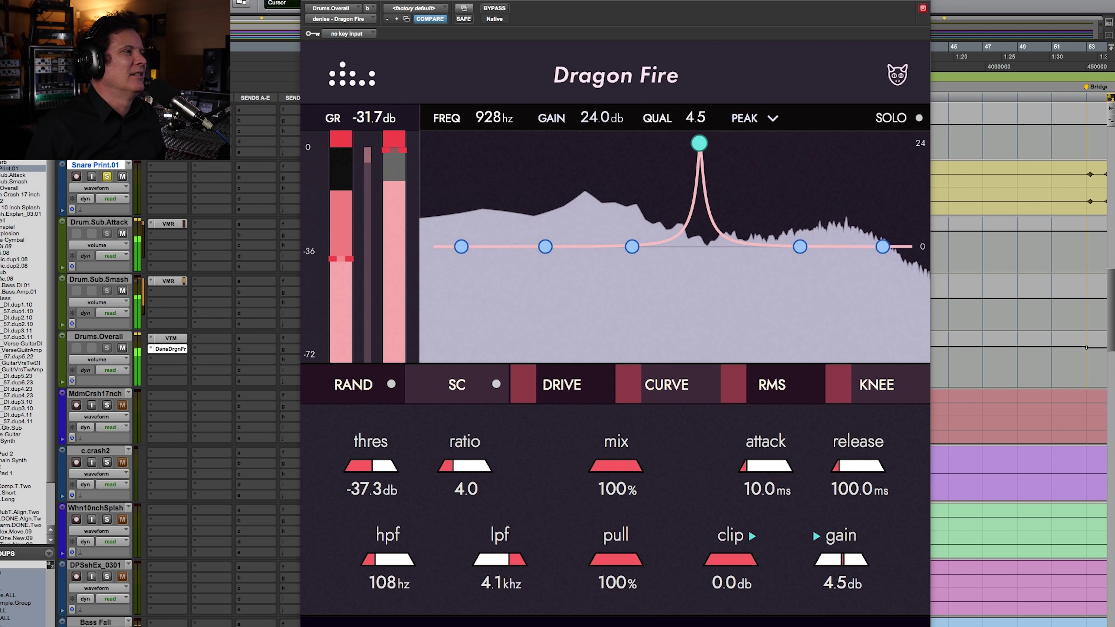
{"action": "left_click", "coordinate": [503, 8]}
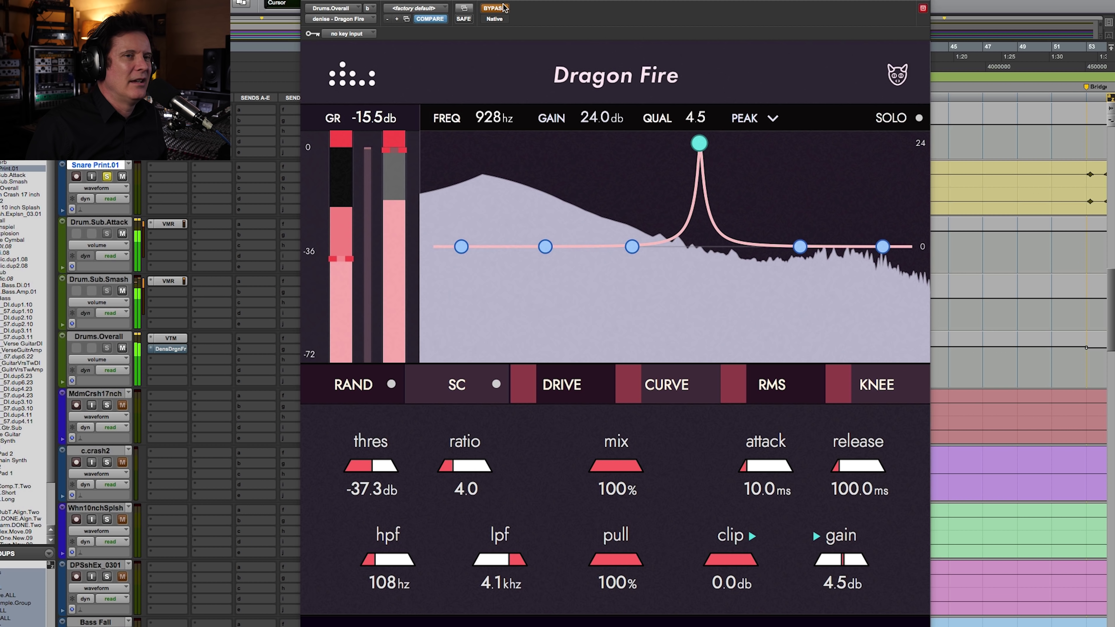
{"action": "left_click", "coordinate": [502, 8]}
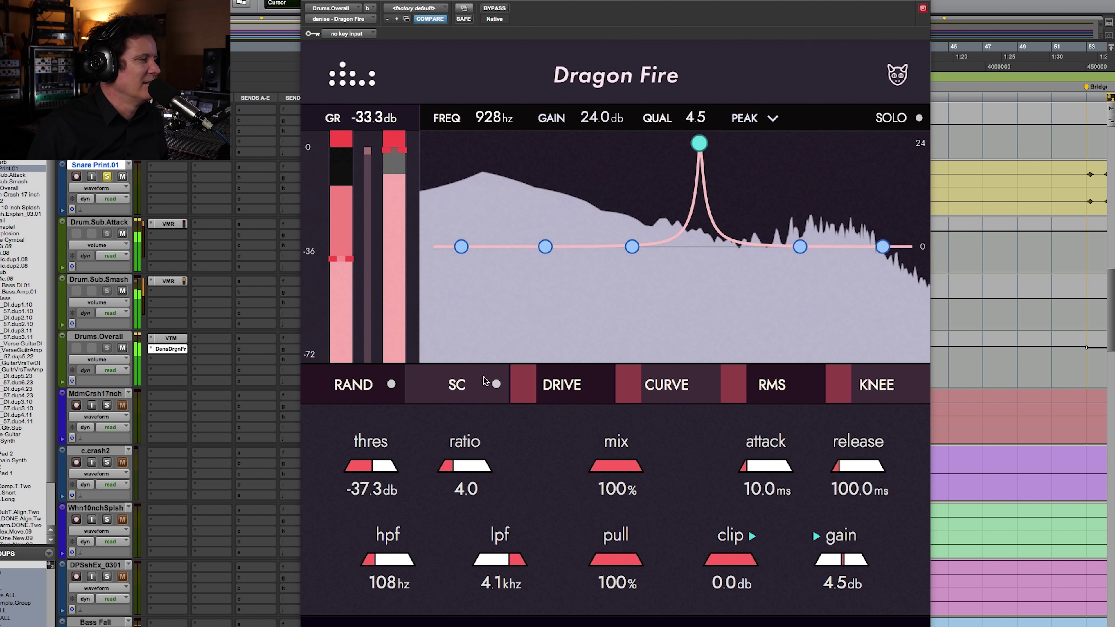
{"action": "mouse_move", "coordinate": [564, 373]}
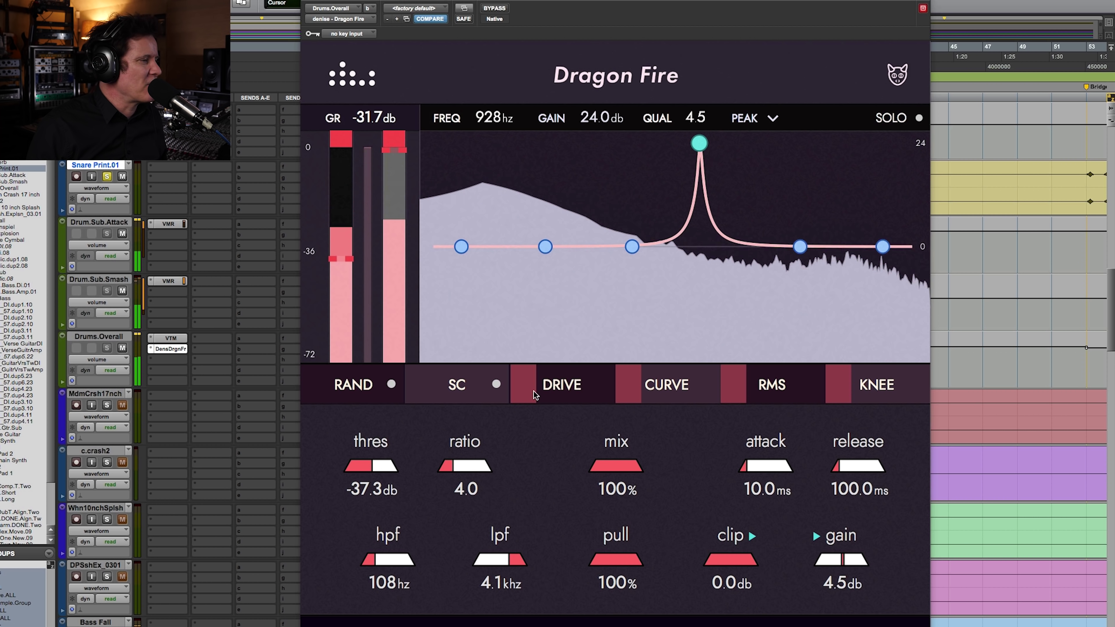
Step: Add drive, then settle clip at -17.2 dB and output gain at 14.0 dB
{"action": "left_click_drag", "start_coordinate": [529, 392], "coordinate": [580, 387]}
{"action": "left_click_drag", "start_coordinate": [743, 558], "coordinate": [714, 554]}
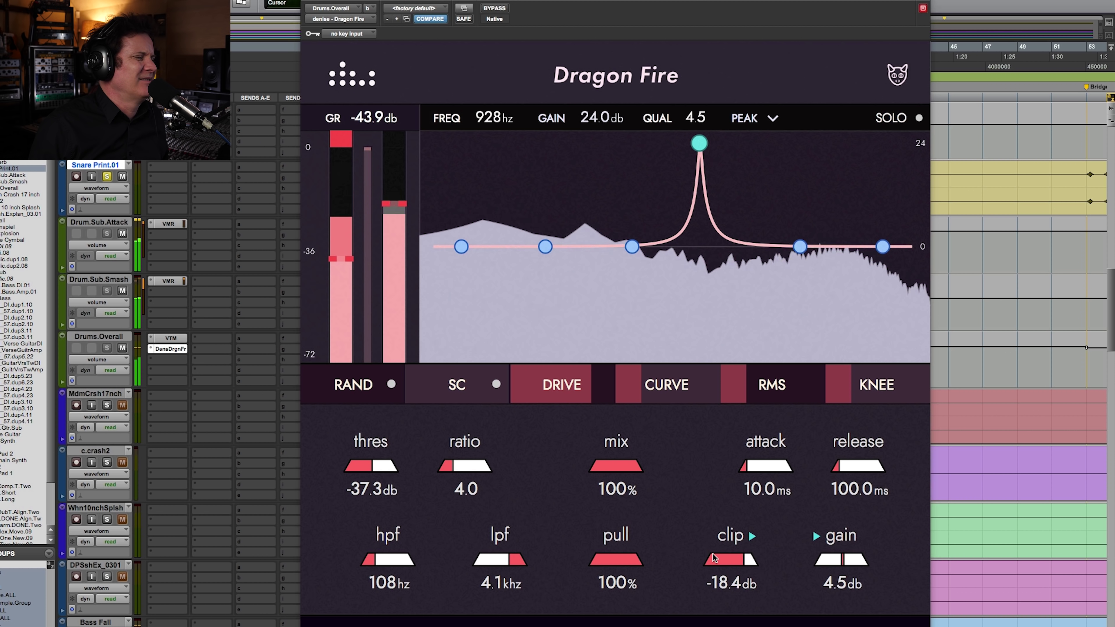
{"action": "left_click_drag", "start_coordinate": [712, 557], "coordinate": [705, 554]}
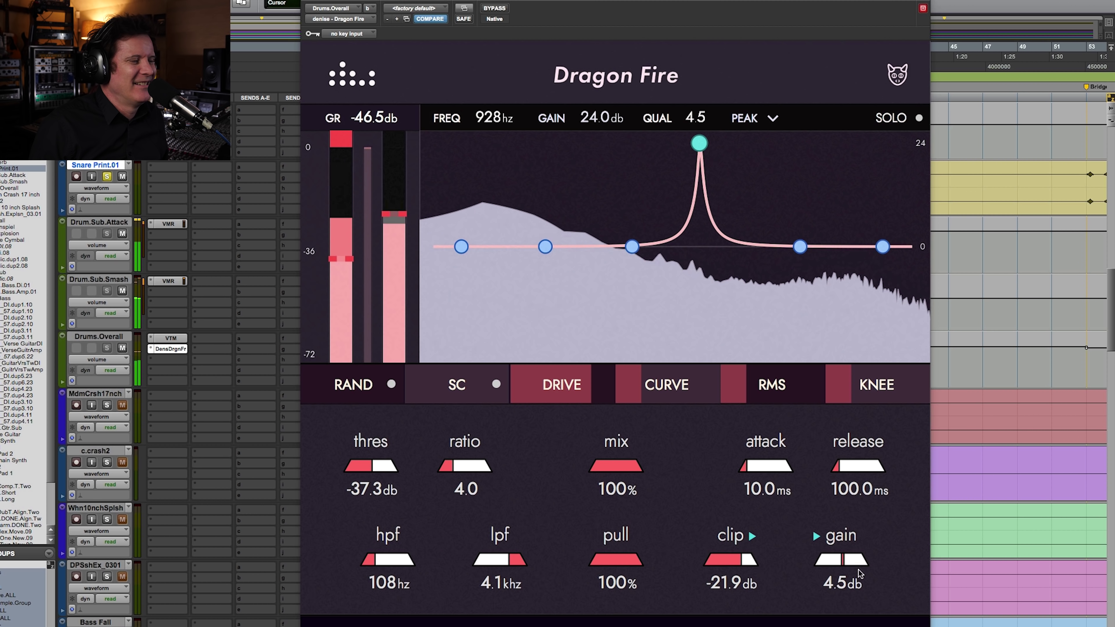
{"action": "left_click_drag", "start_coordinate": [850, 564], "coordinate": [859, 563]}
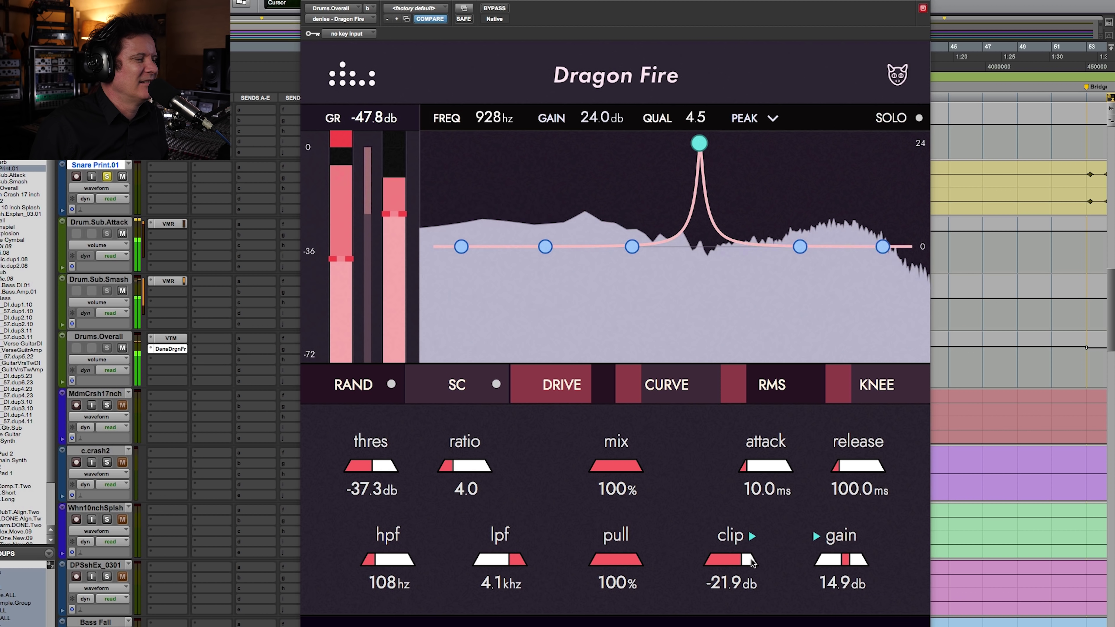
{"action": "left_click_drag", "start_coordinate": [749, 559], "coordinate": [749, 560]}
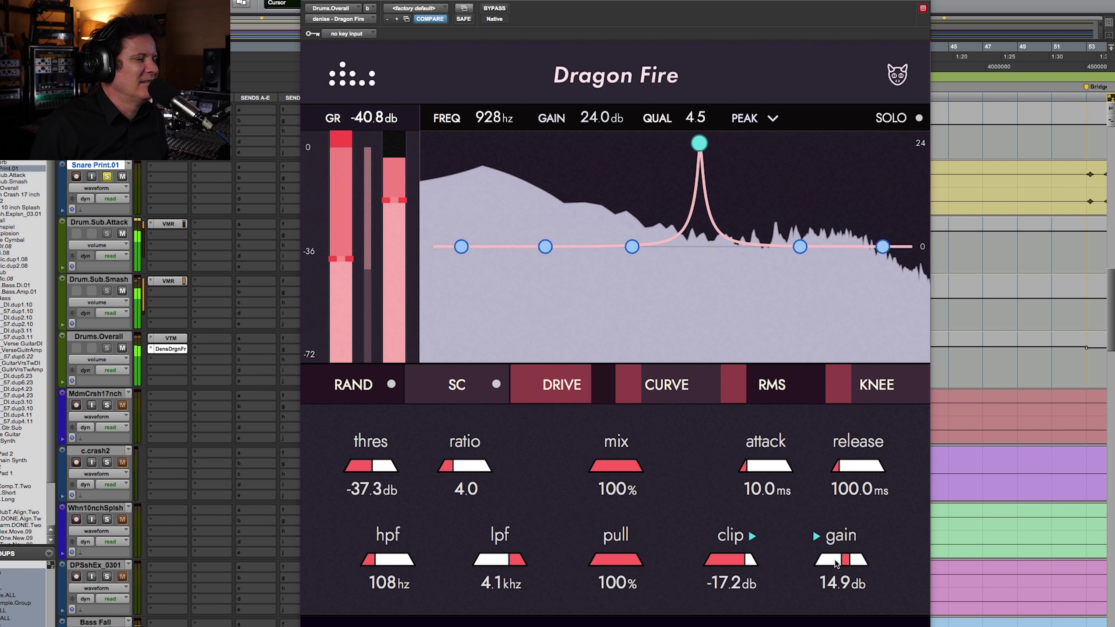
{"action": "left_click_drag", "start_coordinate": [847, 564], "coordinate": [847, 565]}
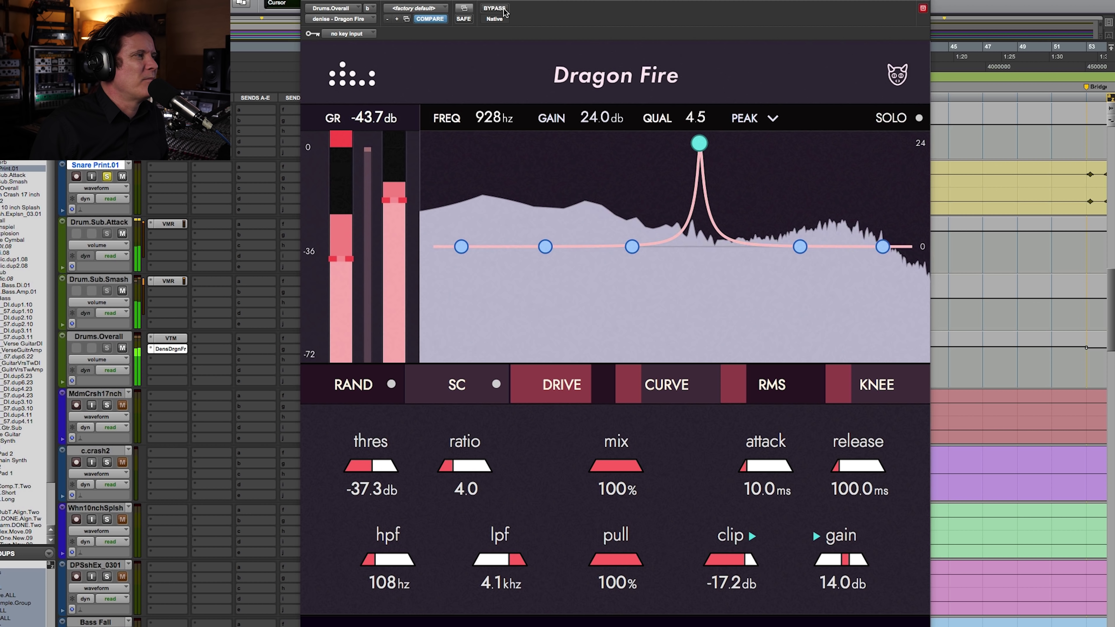
Step: Toggle bypass on and off to compare the processed drum bus
{"action": "left_click", "coordinate": [494, 7]}
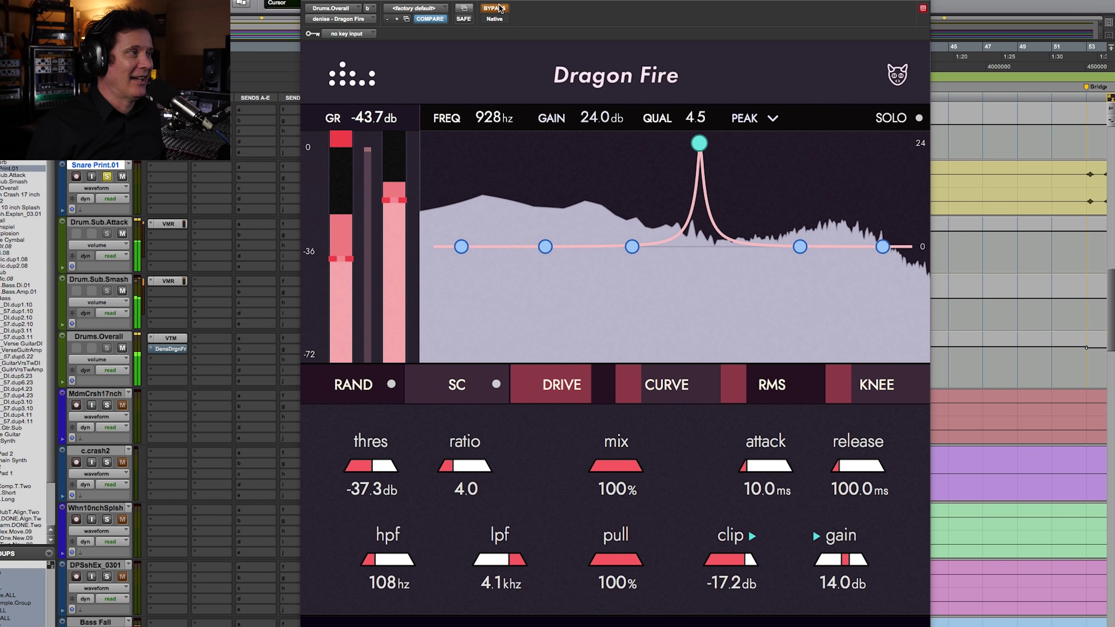
{"action": "left_click", "coordinate": [504, 10]}
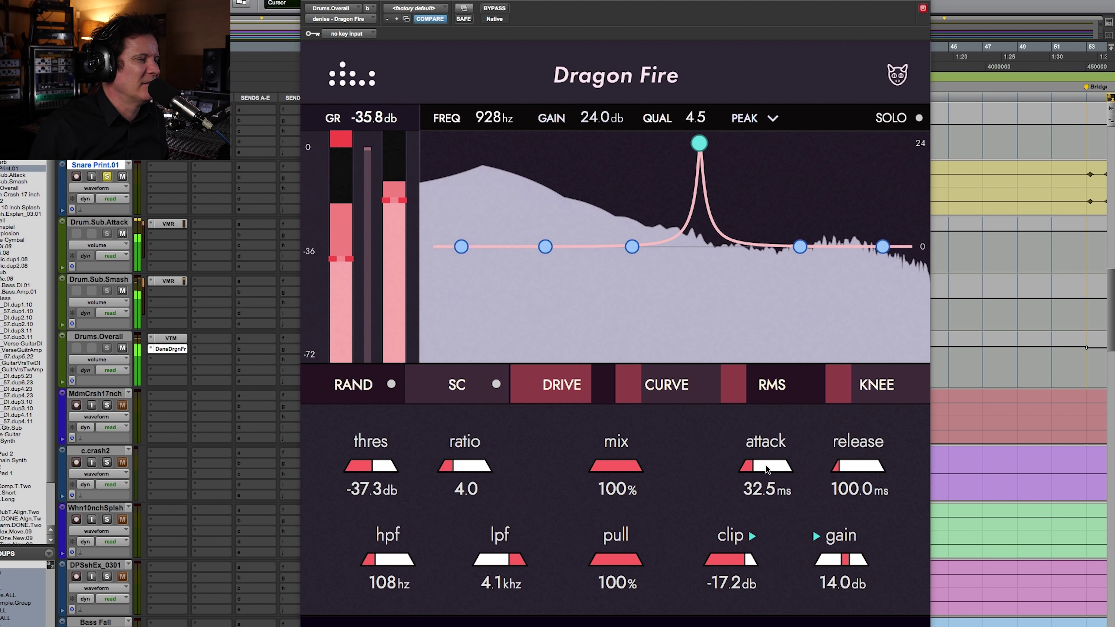
Step: Lengthen the attack to 71.0 ms and compare it against the bypassed sound
{"action": "left_click_drag", "start_coordinate": [767, 466], "coordinate": [821, 472]}
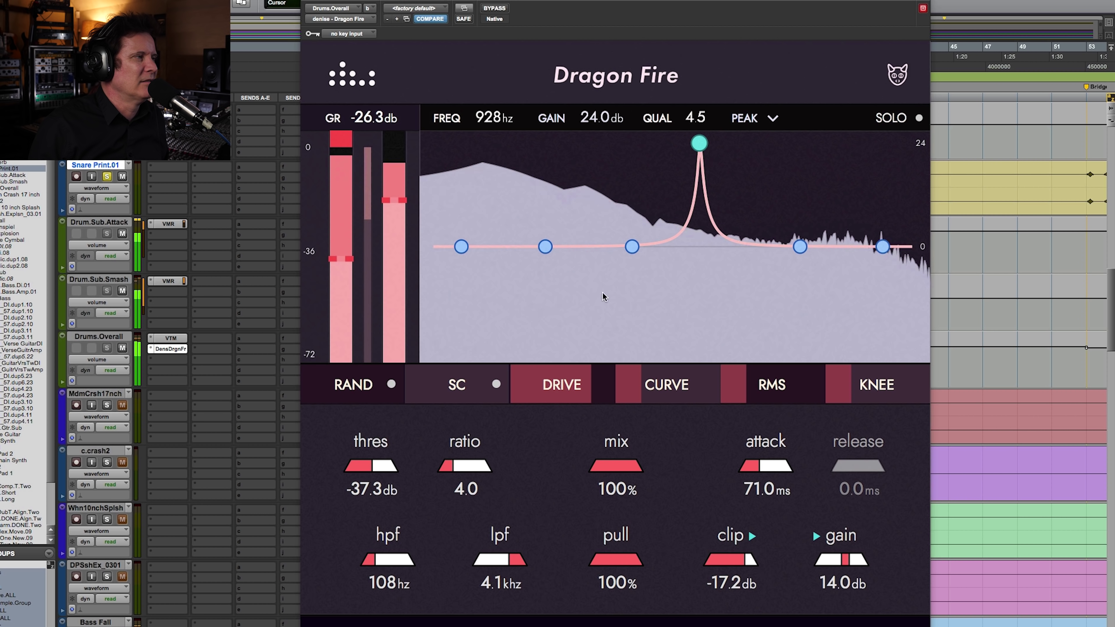
{"action": "left_click", "coordinate": [495, 9]}
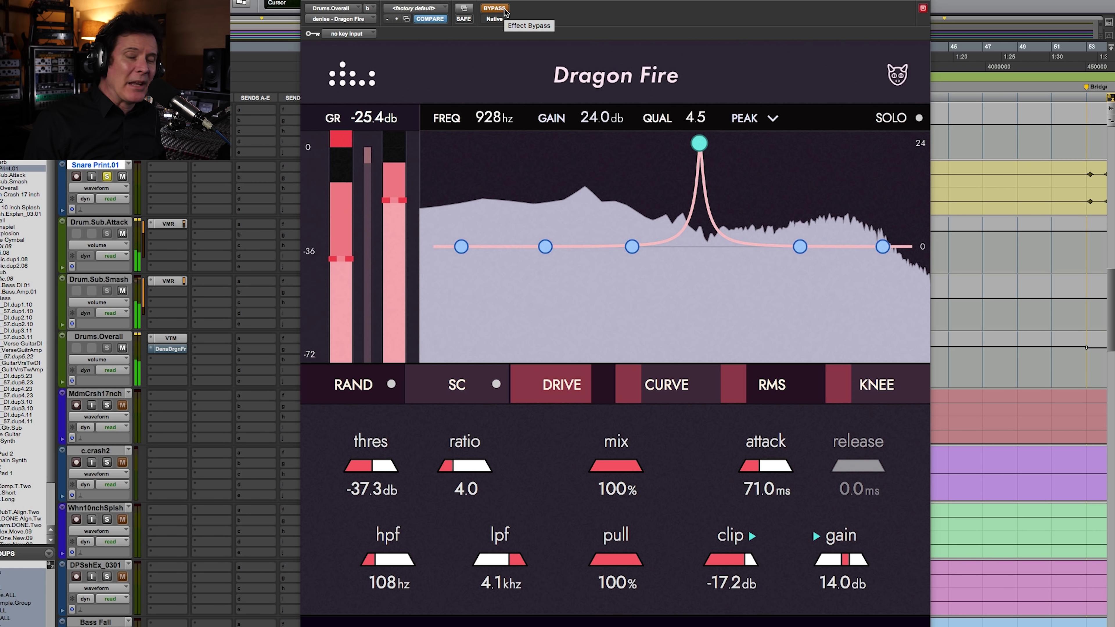
{"action": "left_click", "coordinate": [494, 9]}
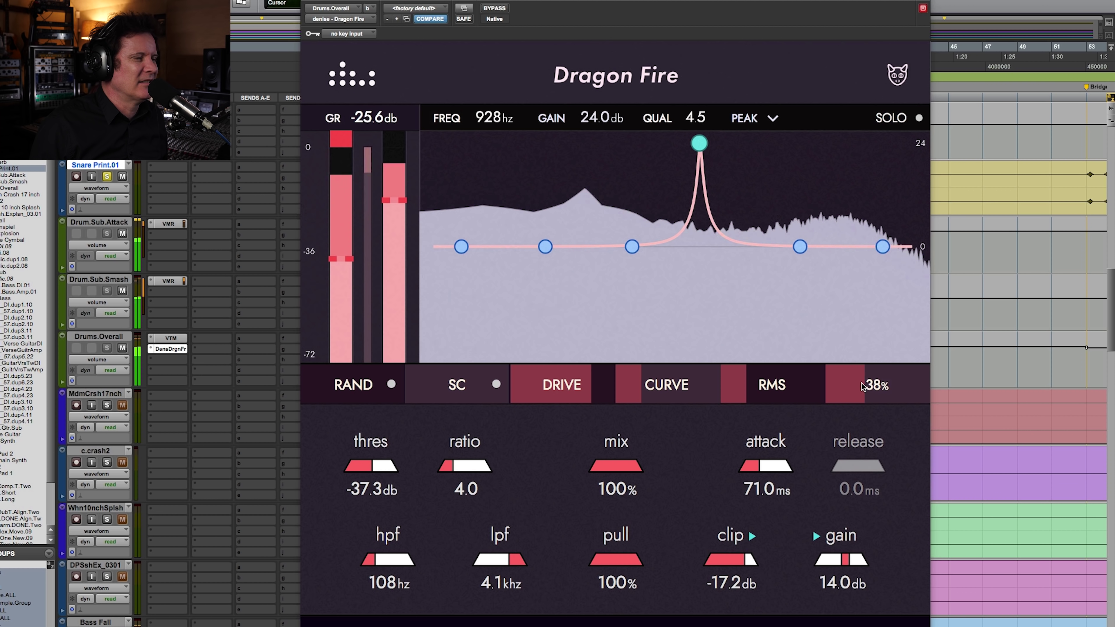
Step: Push knee to 100%, adjust the RMS detection amount, and raise curve to 50%
{"action": "left_click_drag", "start_coordinate": [861, 383], "coordinate": [864, 384]}
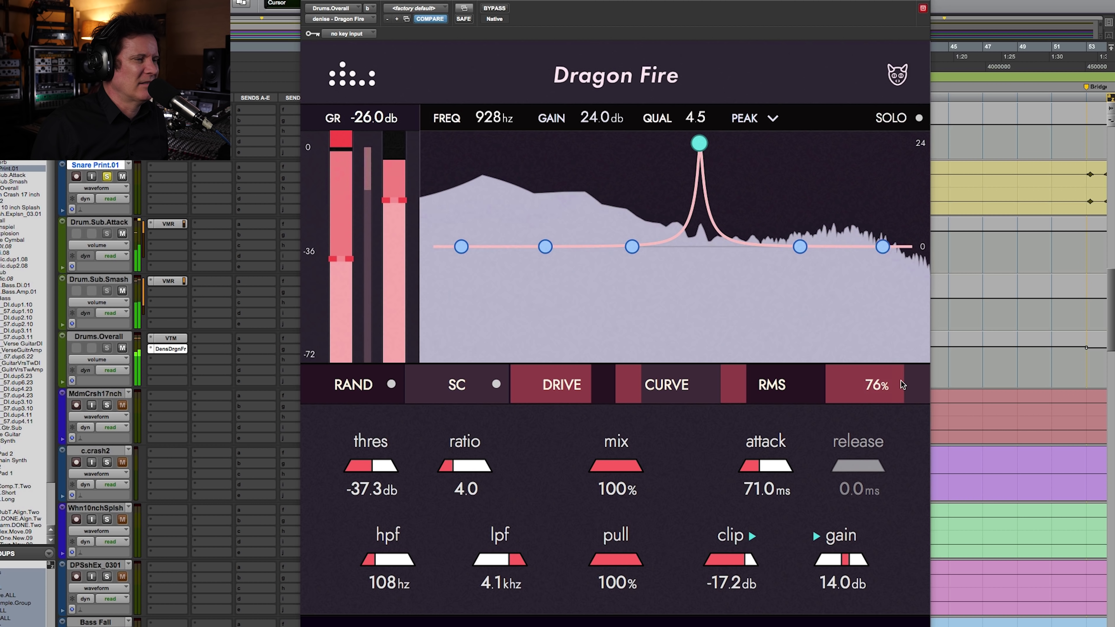
{"action": "left_click_drag", "start_coordinate": [931, 385], "coordinate": [814, 387]}
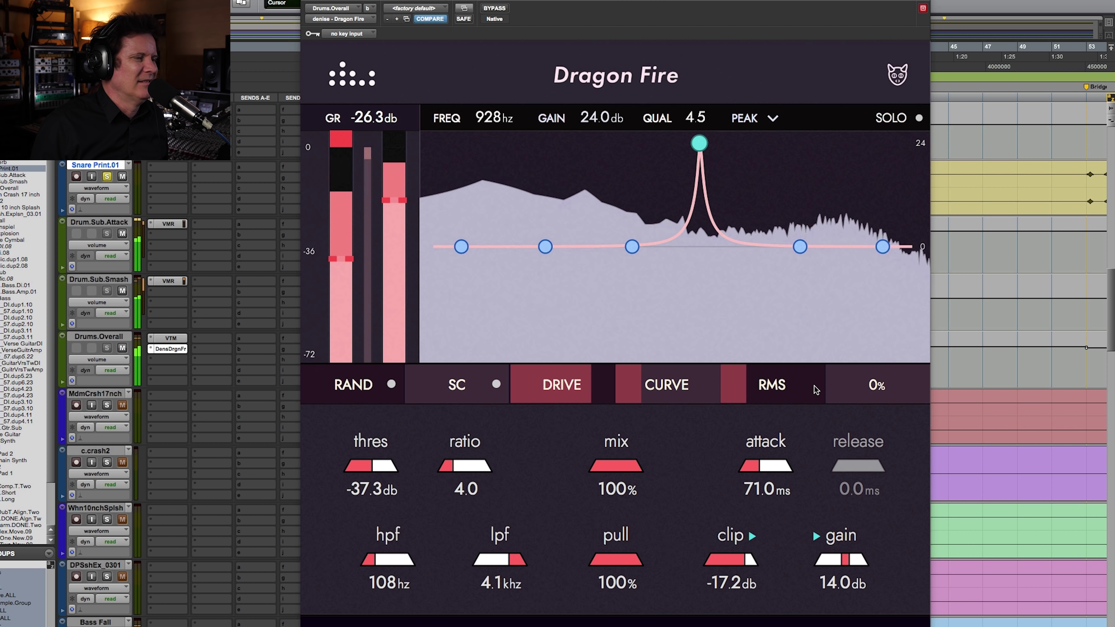
{"action": "left_click_drag", "start_coordinate": [831, 385], "coordinate": [735, 381]}
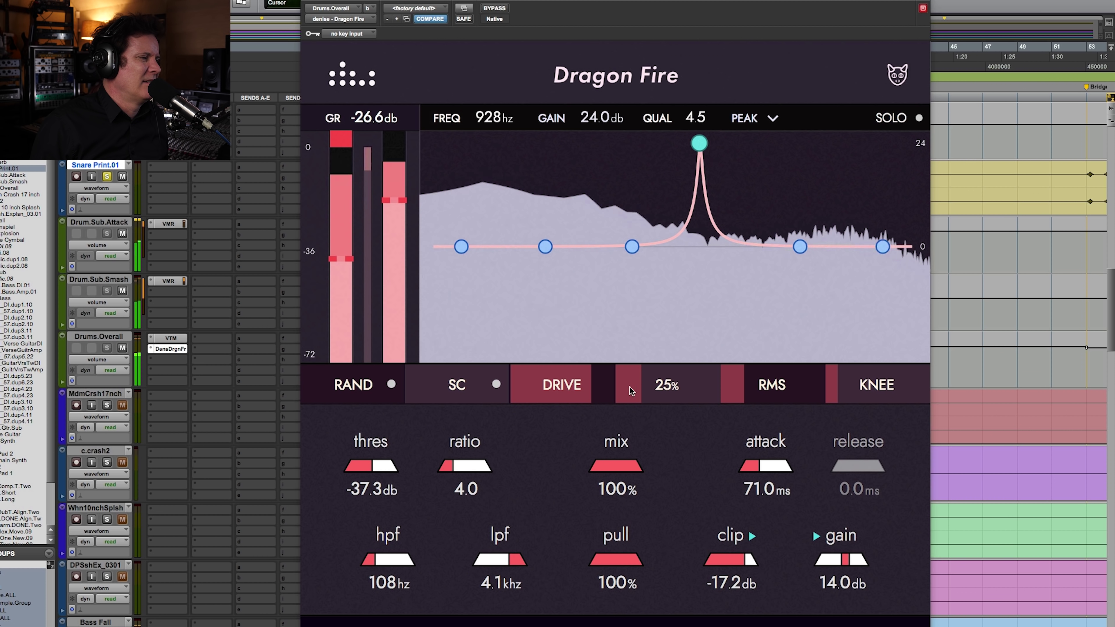
{"action": "mouse_move", "coordinate": [641, 385]}
{"action": "left_mouse_down"}
{"action": "mouse_move", "coordinate": [709, 383]}
{"action": "mouse_move", "coordinate": [630, 376]}
{"action": "left_mouse_up"}
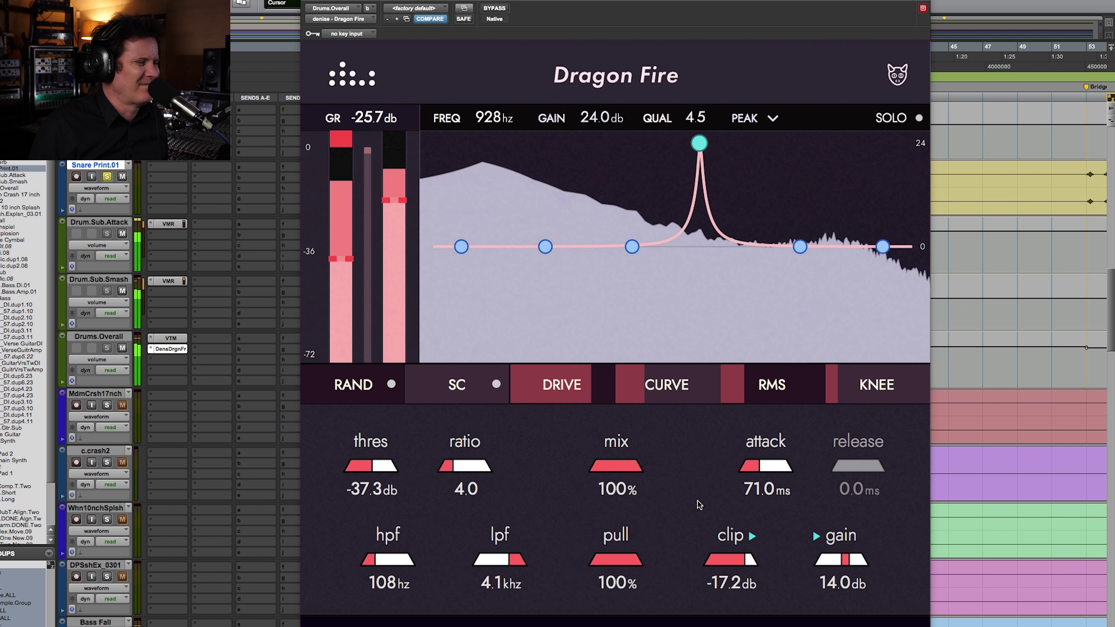
Step: A/B the drum-bus compressor off and on, stop playback, and re-solo the 928 Hz band
{"action": "left_click", "coordinate": [500, 10]}
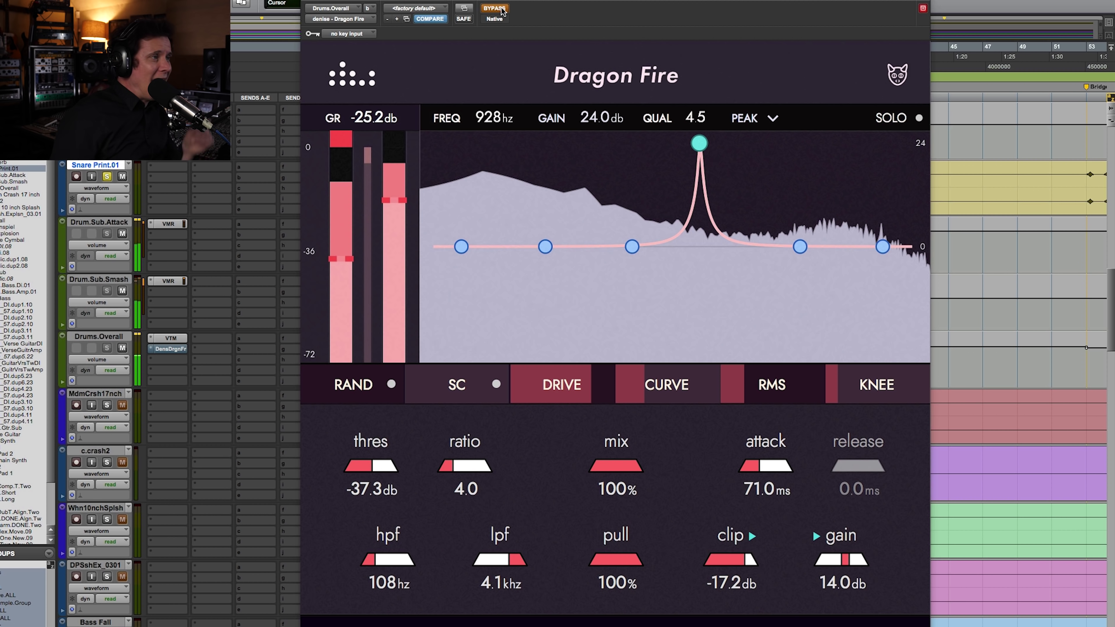
{"action": "left_click", "coordinate": [506, 10]}
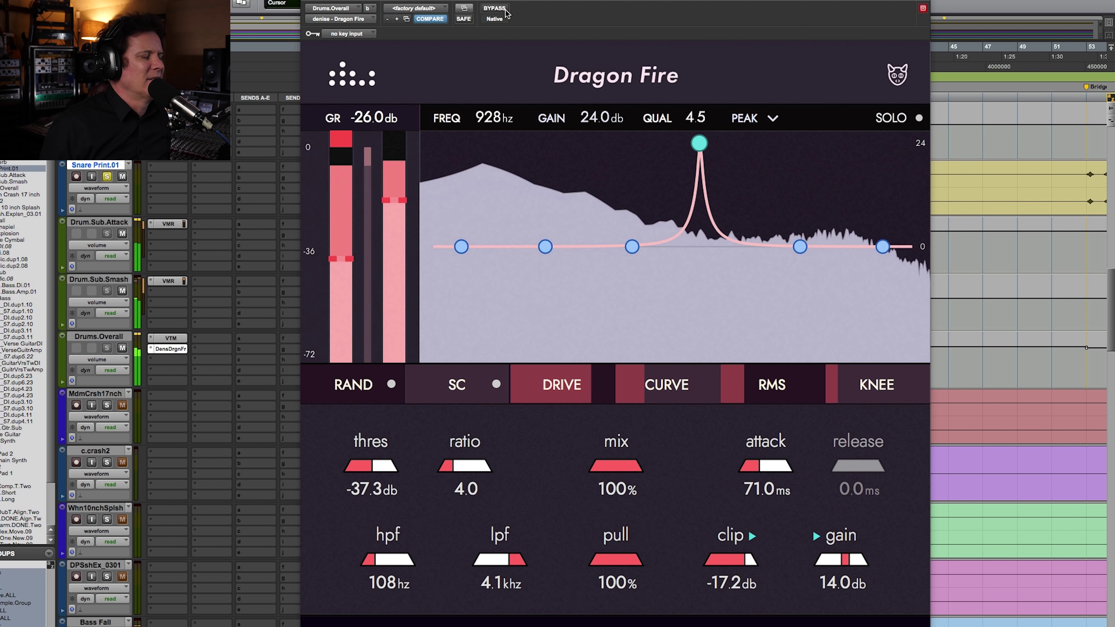
{"action": "key", "text": "space"}
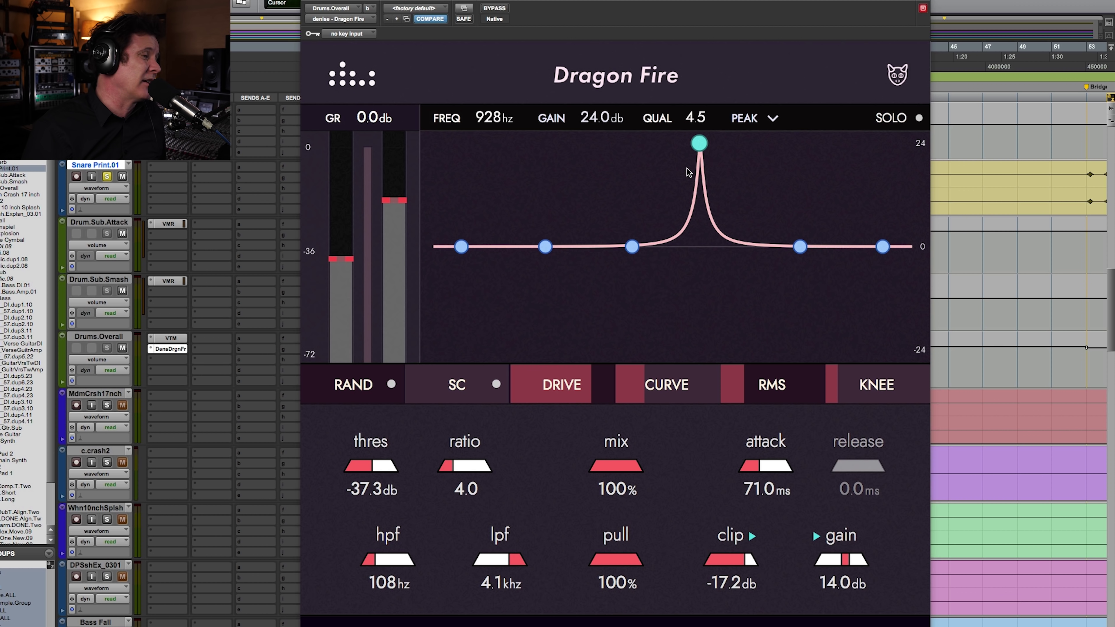
{"action": "left_click", "coordinate": [918, 118]}
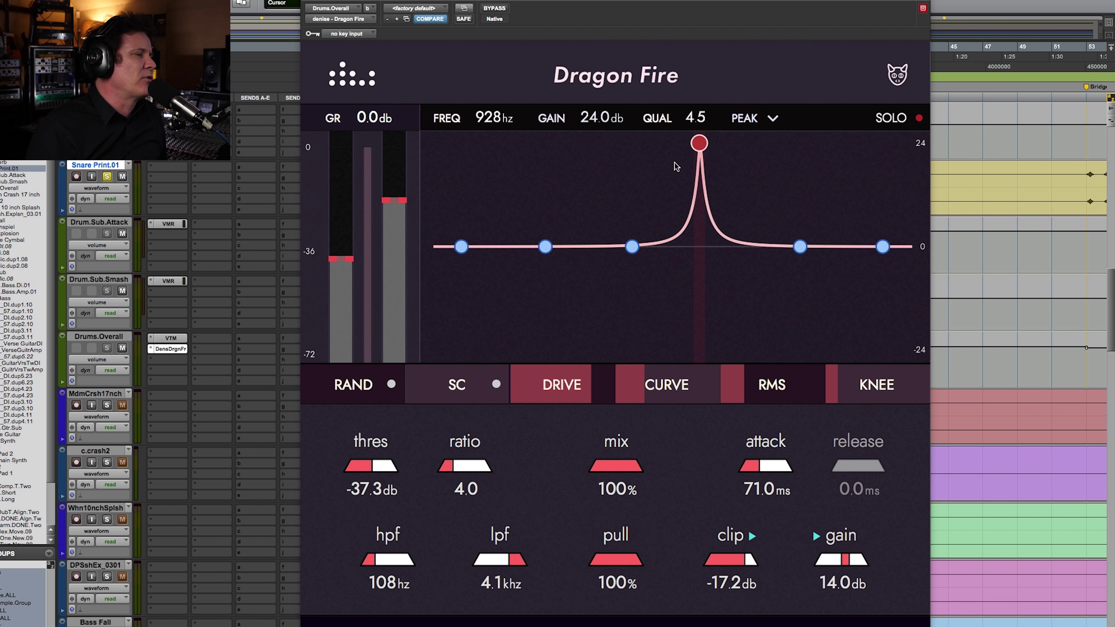
Step: Reshape the soloed 101 Hz band into a Q 5.0 peak at 50 Hz boosted 22.4 dB
{"action": "key", "text": "space"}
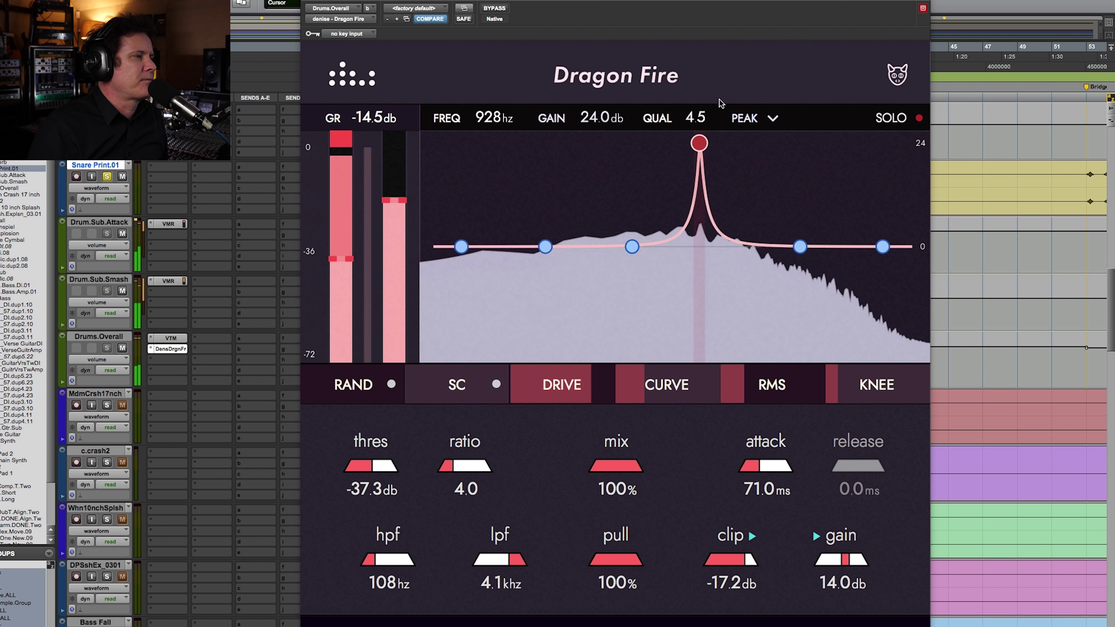
{"action": "left_click", "coordinate": [546, 247]}
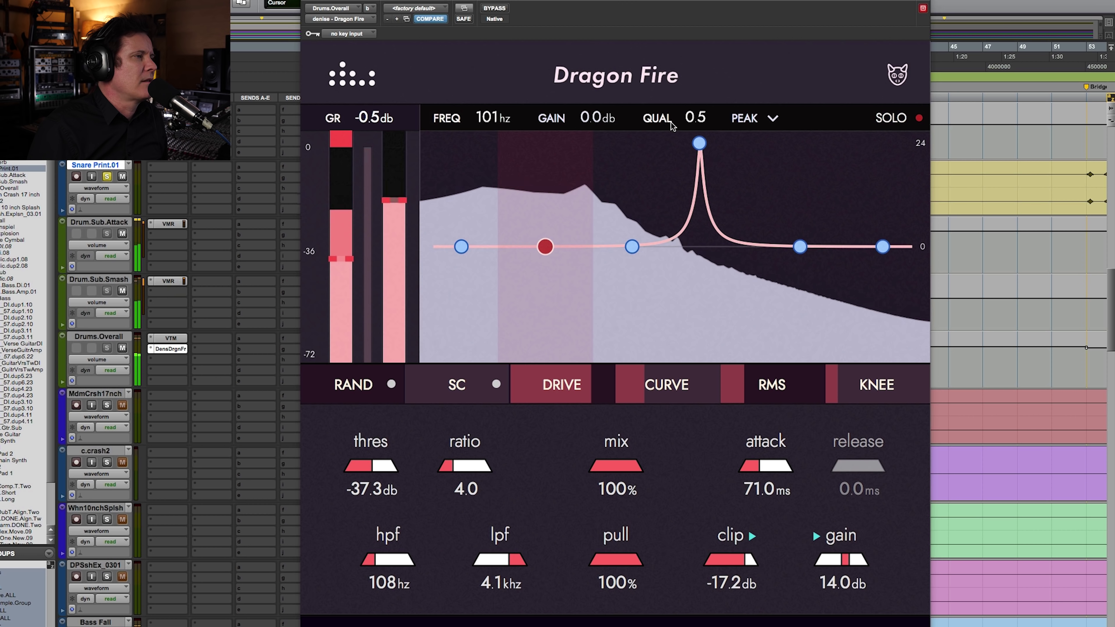
{"action": "left_click_drag", "start_coordinate": [692, 115], "coordinate": [842, 100]}
{"action": "left_click_drag", "start_coordinate": [694, 116], "coordinate": [693, 79]}
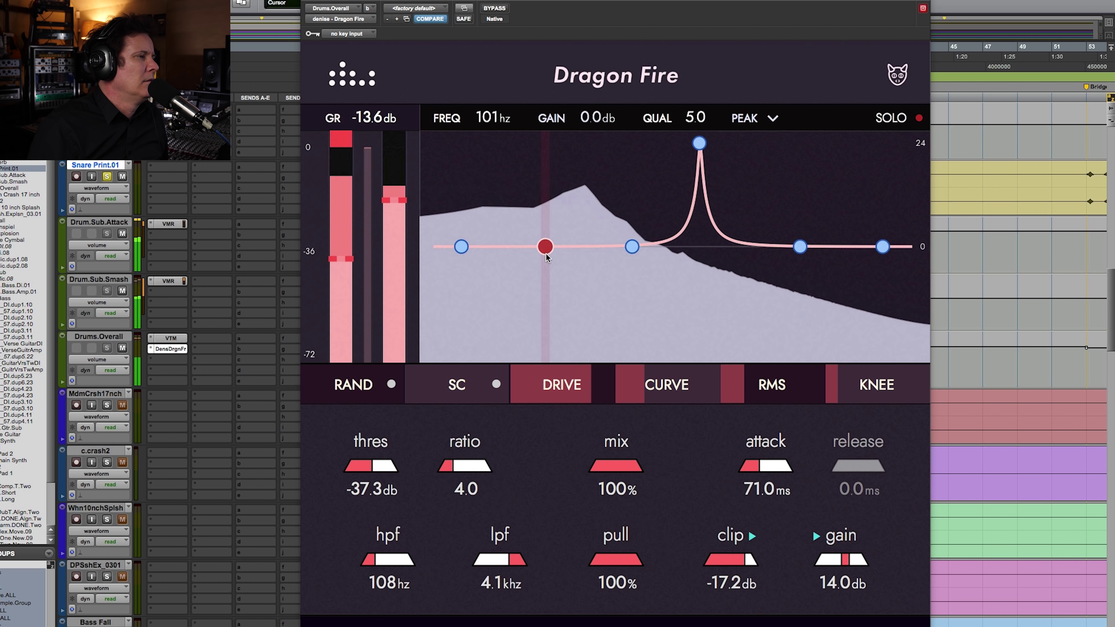
{"action": "left_click_drag", "start_coordinate": [546, 251], "coordinate": [499, 184]}
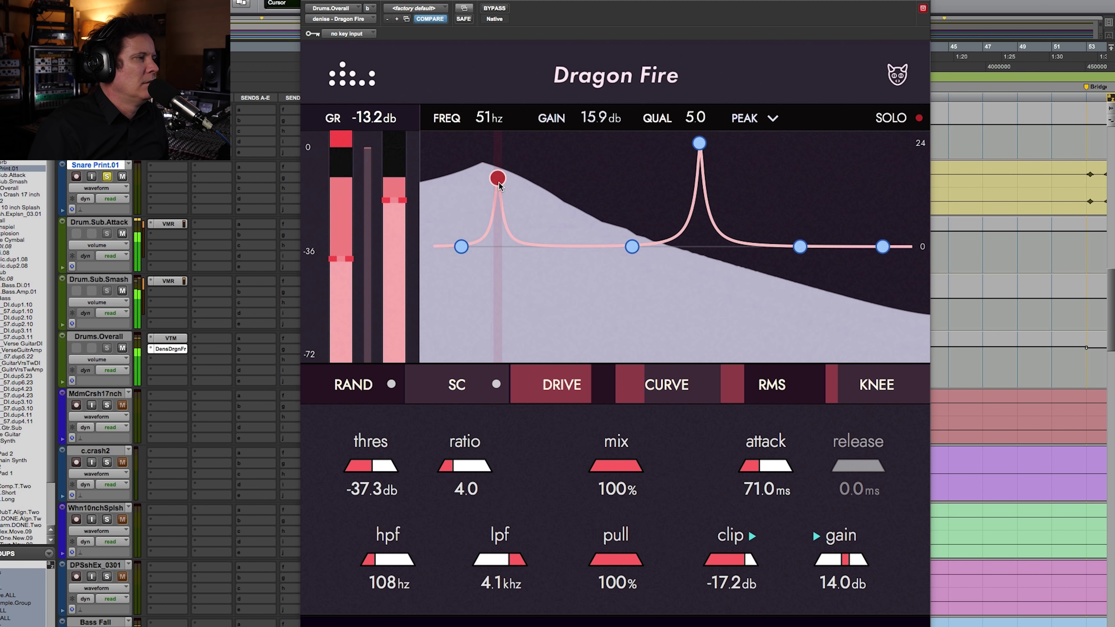
{"action": "left_click_drag", "start_coordinate": [498, 182], "coordinate": [500, 177]}
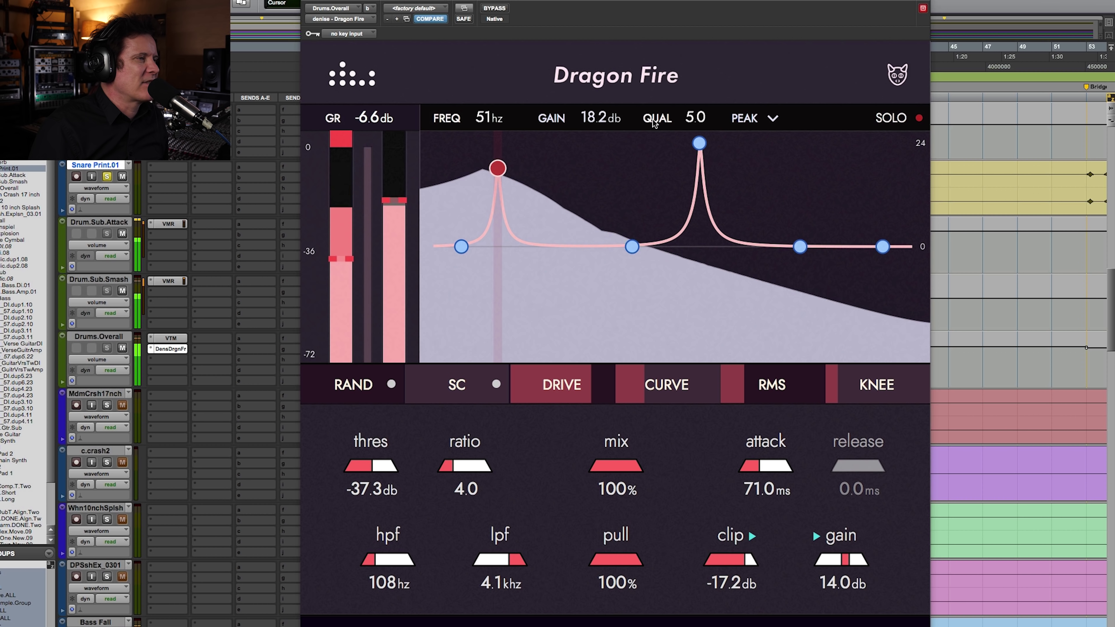
{"action": "left_click", "coordinate": [919, 118]}
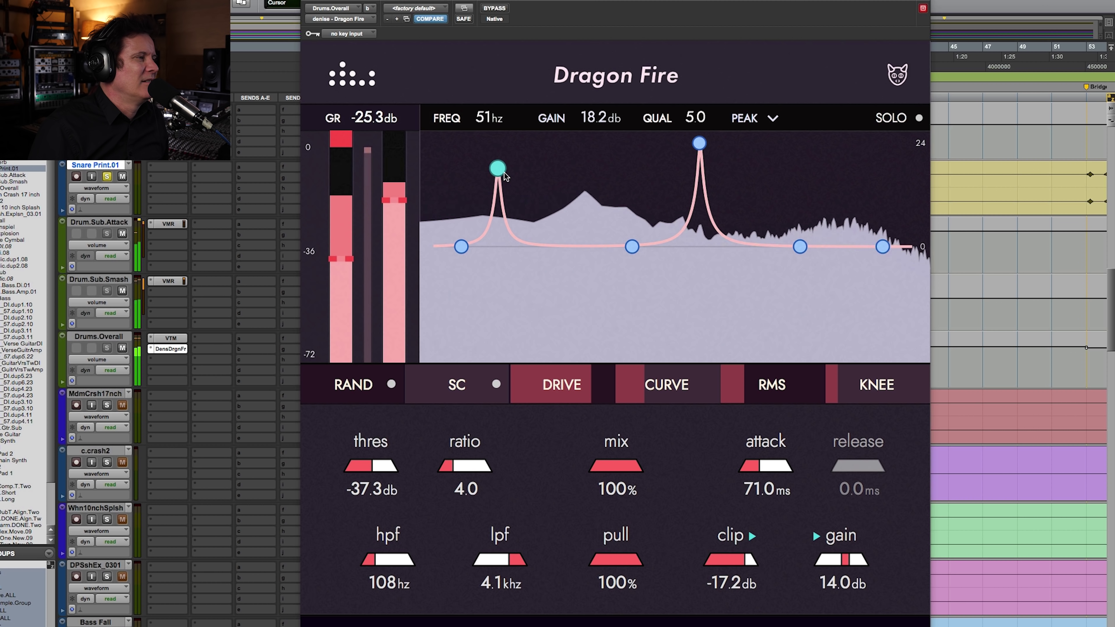
{"action": "left_click_drag", "start_coordinate": [497, 161], "coordinate": [496, 151]}
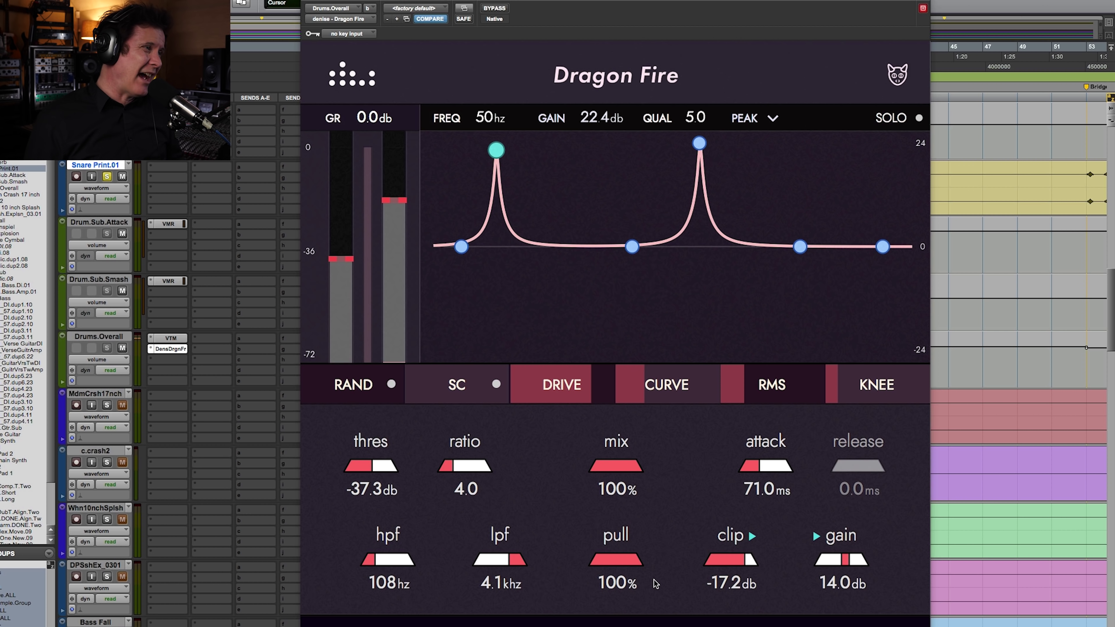
{"action": "left_click", "coordinate": [698, 143]}
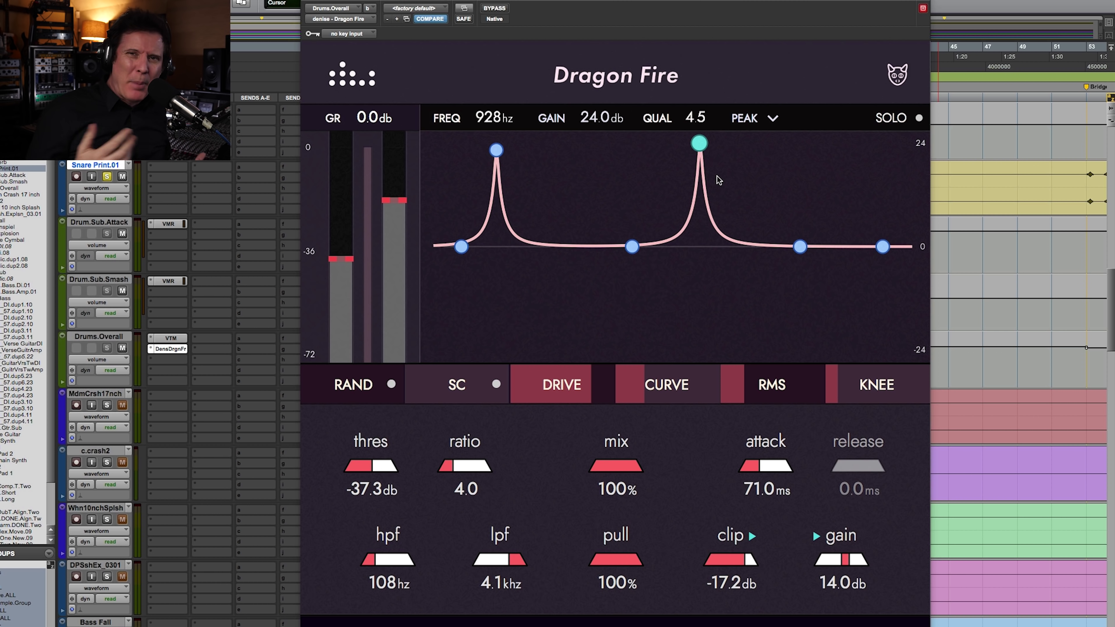
Step: During playback set attack 49.5 ms, clip -0.1 dB, drive about 26%, output gain 4.7 dB
{"action": "key", "text": "space"}
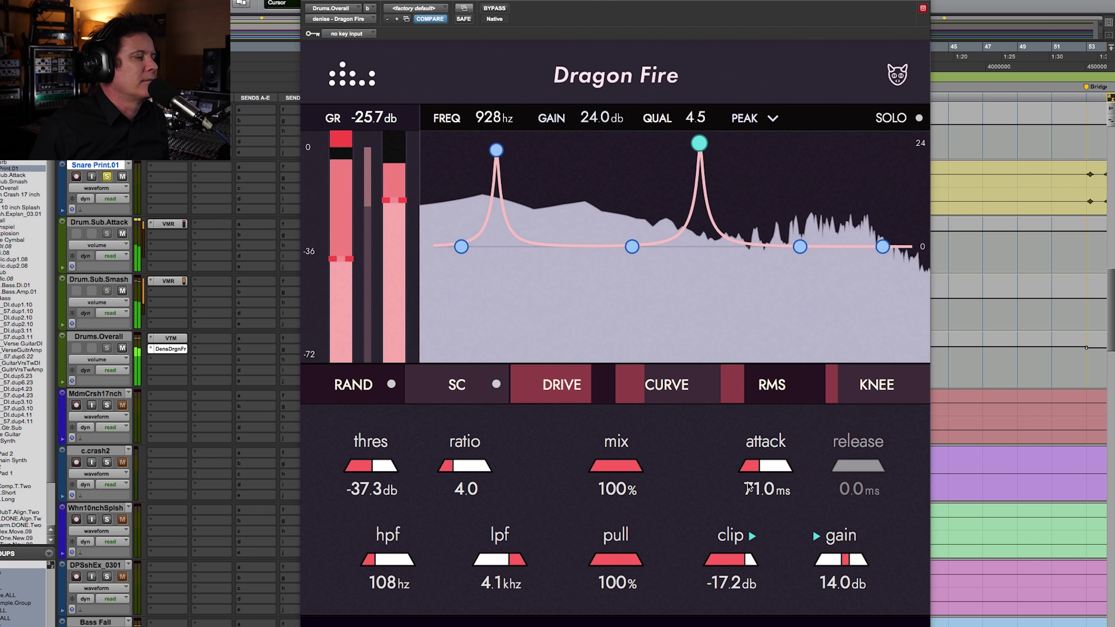
{"action": "left_click_drag", "start_coordinate": [758, 471], "coordinate": [747, 468]}
{"action": "left_click_drag", "start_coordinate": [755, 574], "coordinate": [779, 562]}
{"action": "left_click_drag", "start_coordinate": [590, 376], "coordinate": [527, 383]}
{"action": "left_click_drag", "start_coordinate": [854, 563], "coordinate": [830, 560]}
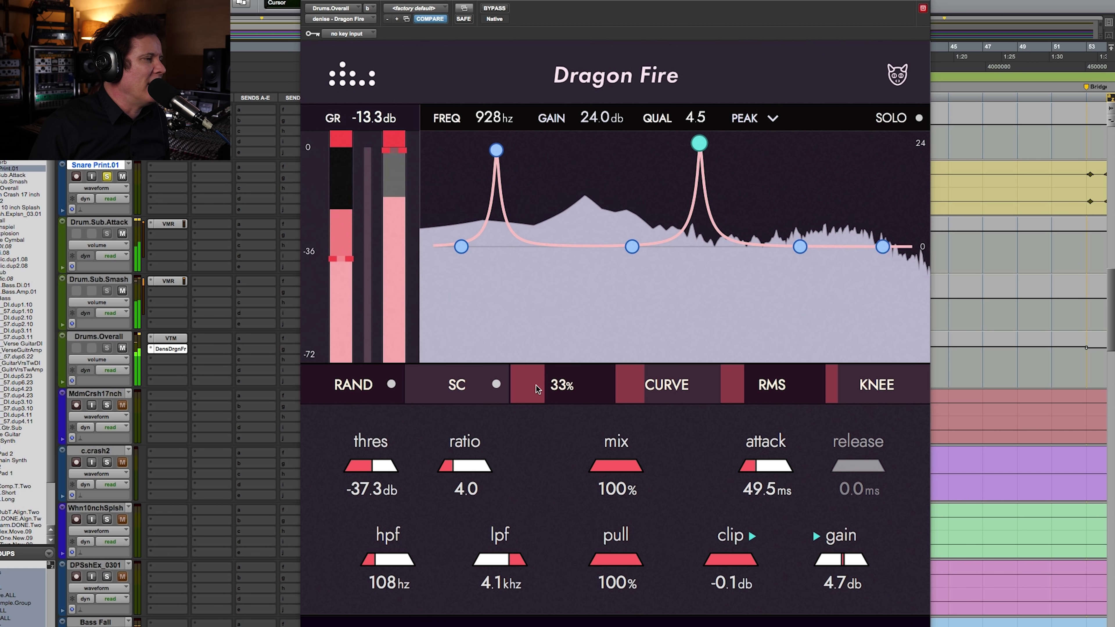
{"action": "left_click_drag", "start_coordinate": [535, 385], "coordinate": [532, 386]}
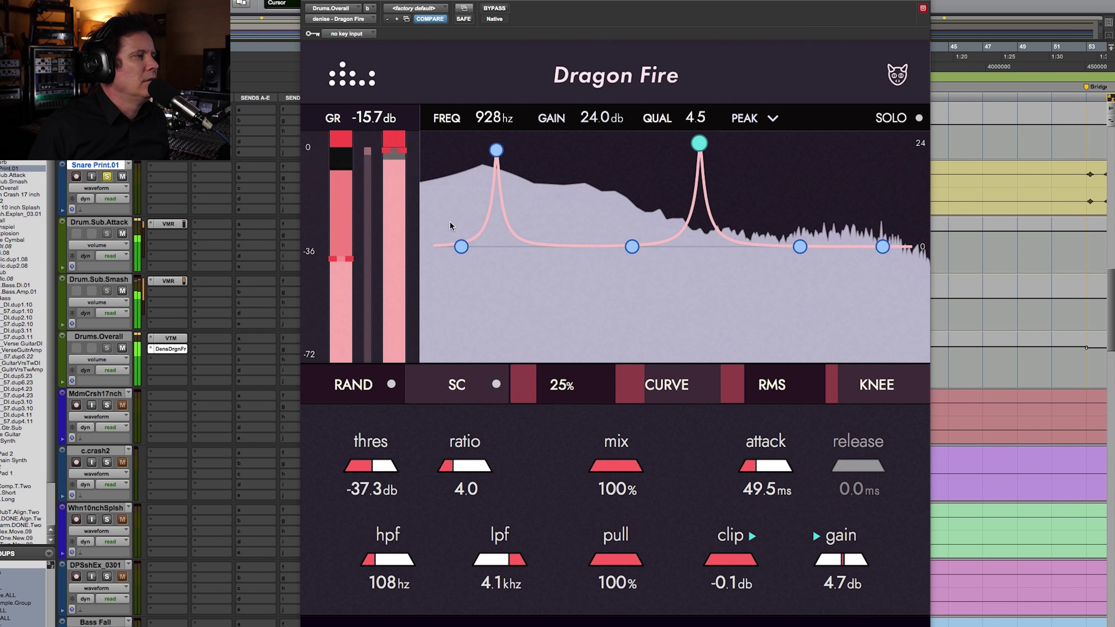
{"action": "left_click", "coordinate": [501, 11]}
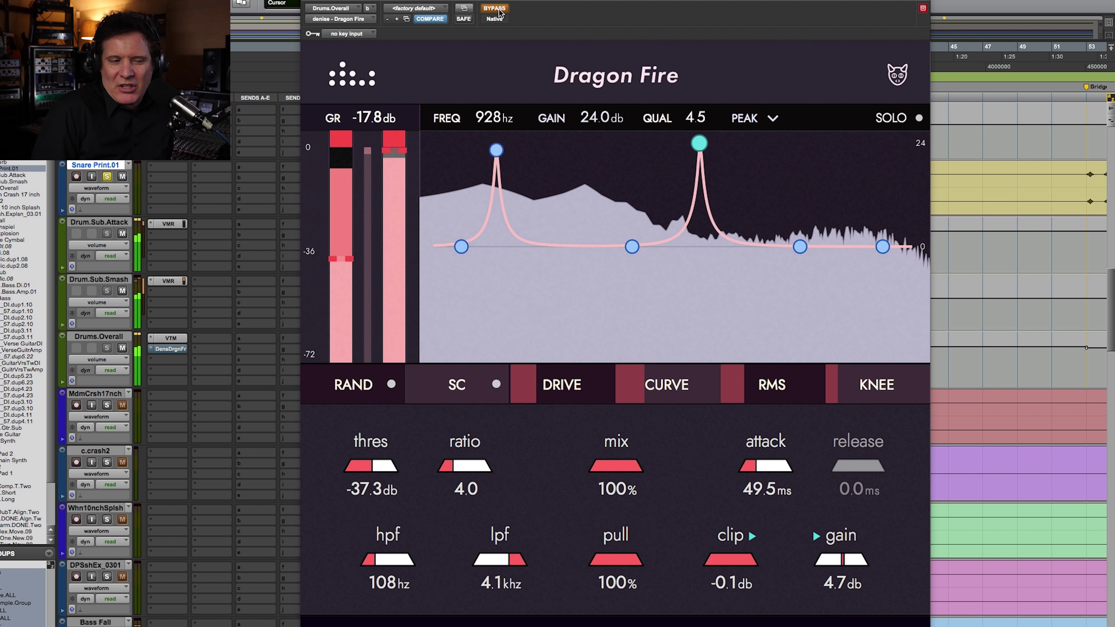
{"action": "left_click", "coordinate": [501, 10]}
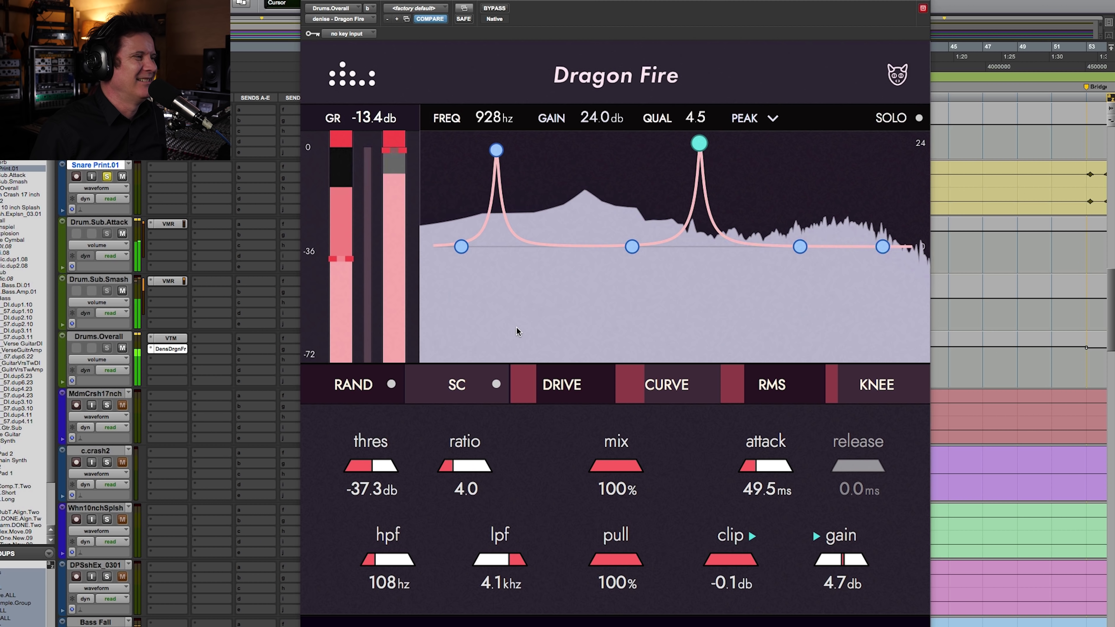
Step: A/B Dragon Fire, set the high-pass filter to about 116 Hz, and select the 50 Hz band
{"action": "left_click", "coordinate": [494, 9]}
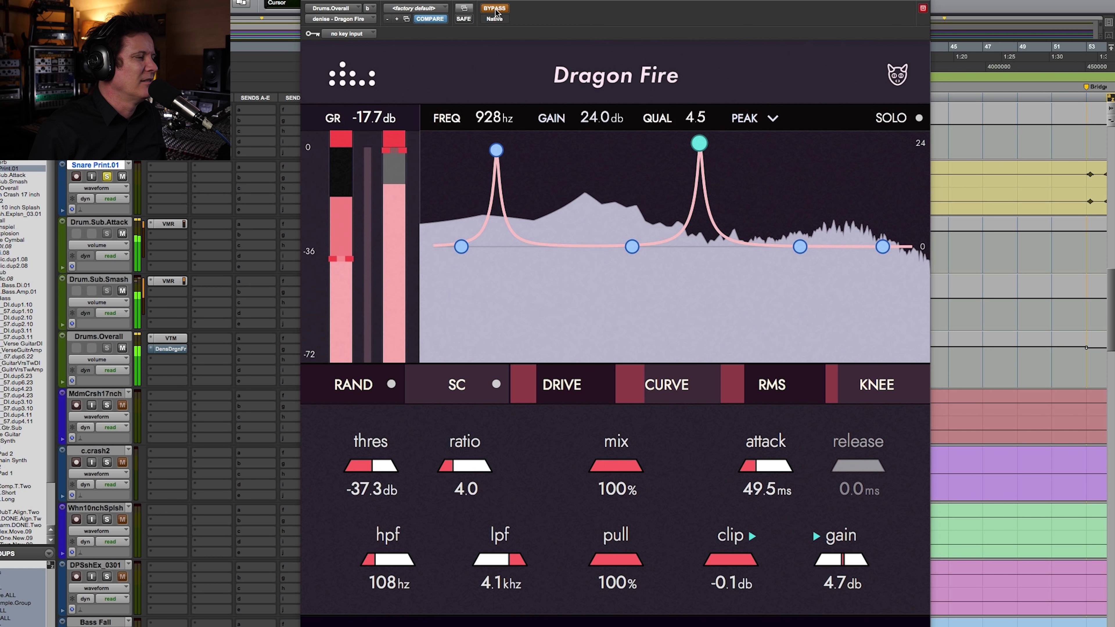
{"action": "left_click", "coordinate": [495, 8]}
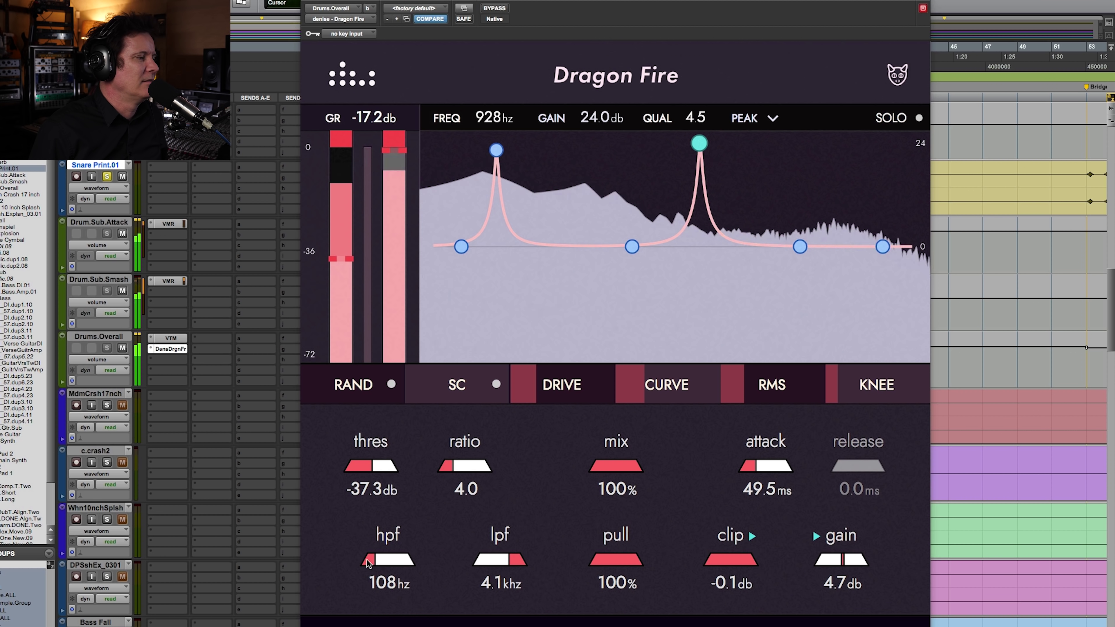
{"action": "left_click_drag", "start_coordinate": [367, 563], "coordinate": [339, 566]}
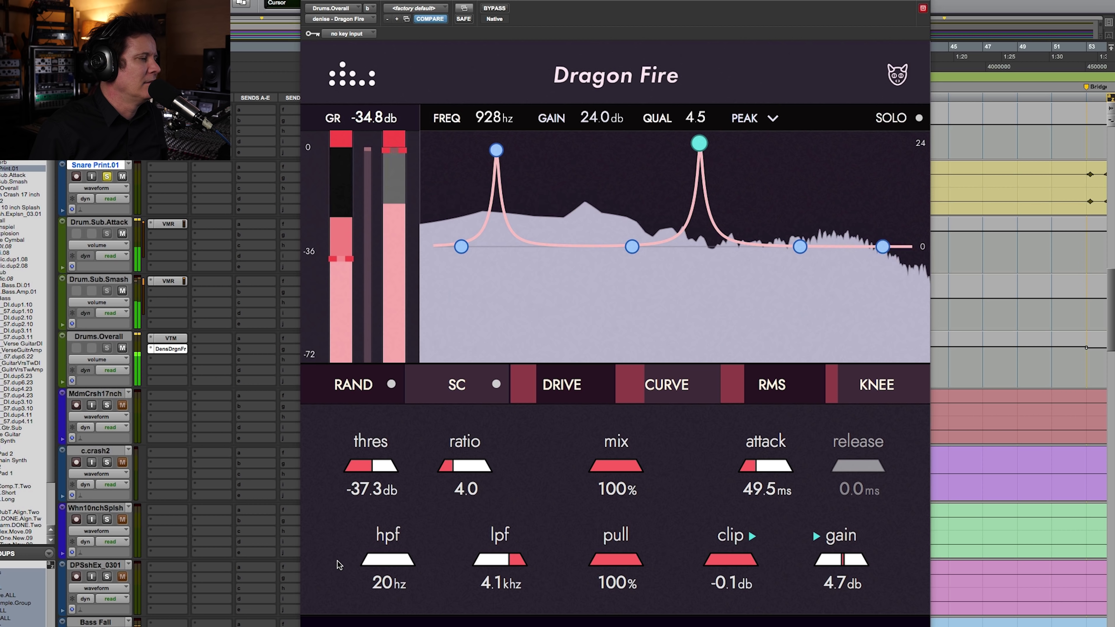
{"action": "left_click_drag", "start_coordinate": [339, 566], "coordinate": [375, 564]}
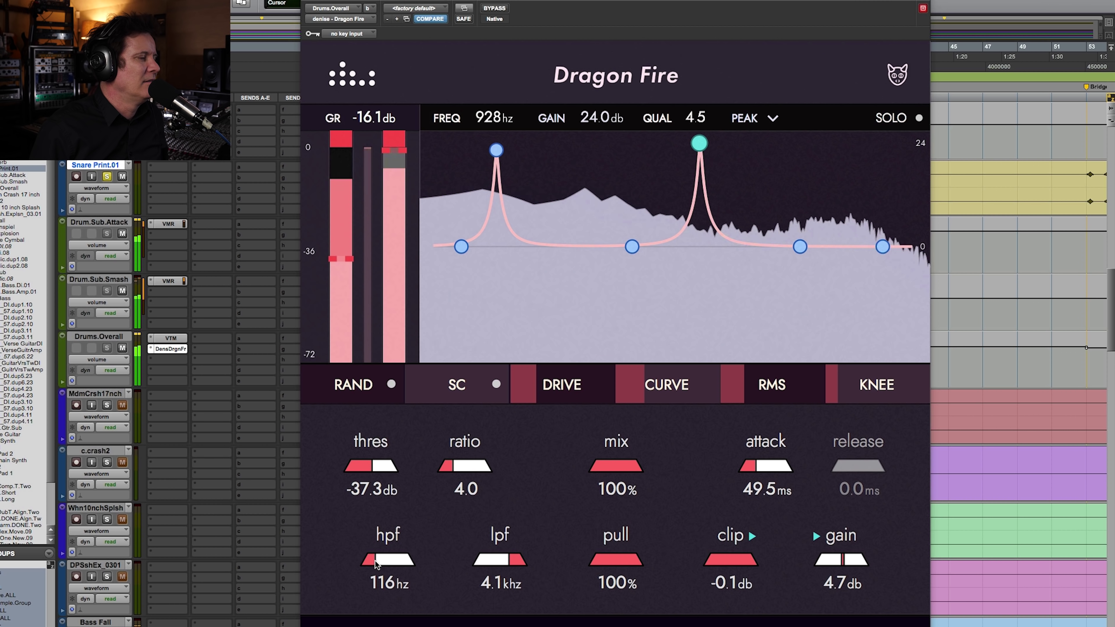
{"action": "left_click", "coordinate": [497, 151]}
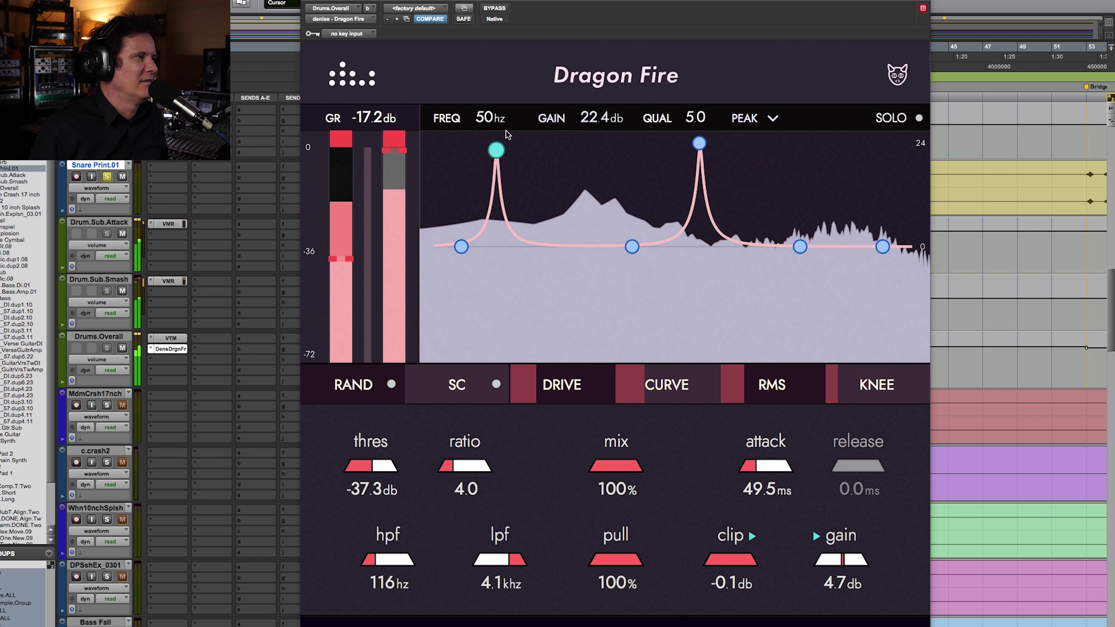
Step: Compare with Dragon Fire bypassed and active twice more, leaving Snare Print.01 soloed
{"action": "left_click", "coordinate": [501, 9]}
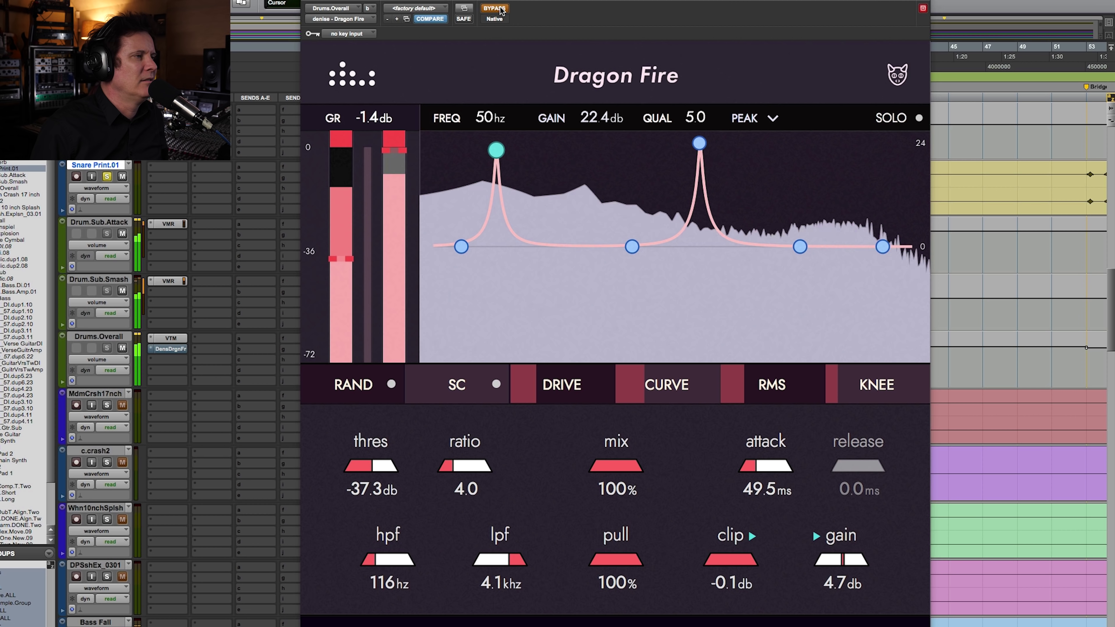
{"action": "left_click", "coordinate": [501, 9]}
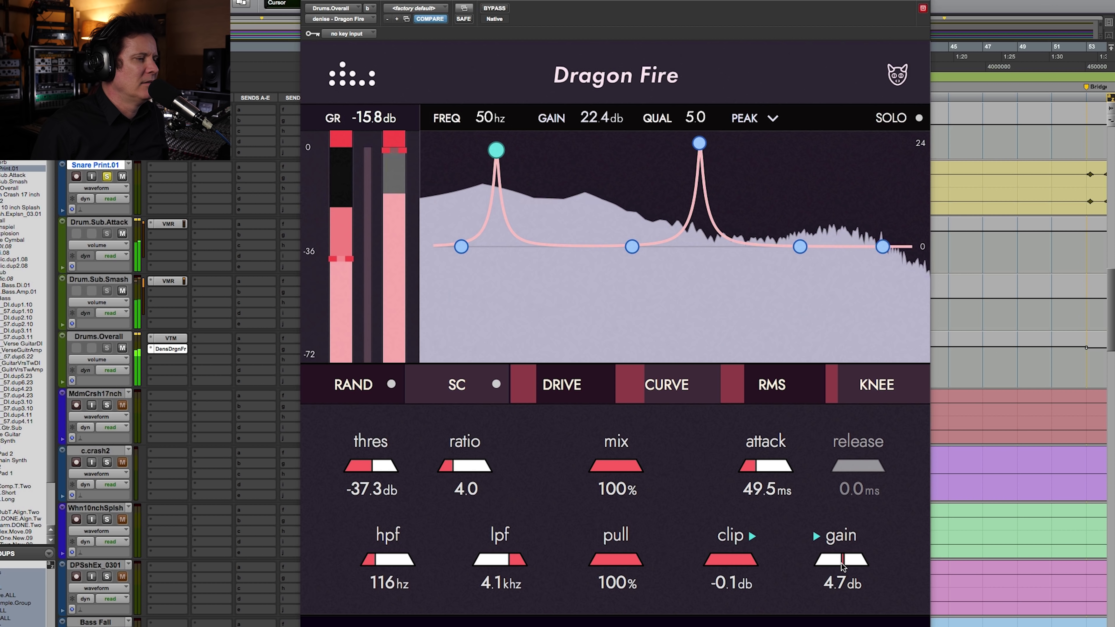
{"action": "scroll", "coordinate": [844, 566], "scroll_direction": "up", "scroll_amount": 3}
{"action": "scroll", "coordinate": [844, 566], "scroll_direction": "down", "scroll_amount": 5}
{"action": "scroll", "coordinate": [844, 567], "scroll_direction": "down", "scroll_amount": 6}
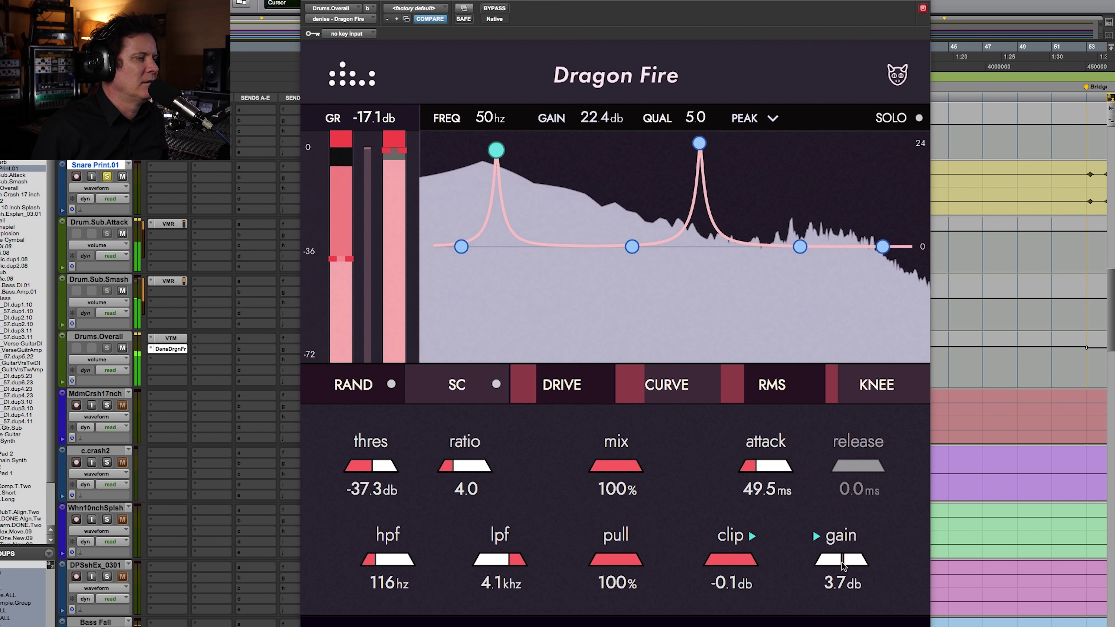
{"action": "left_click", "coordinate": [497, 10]}
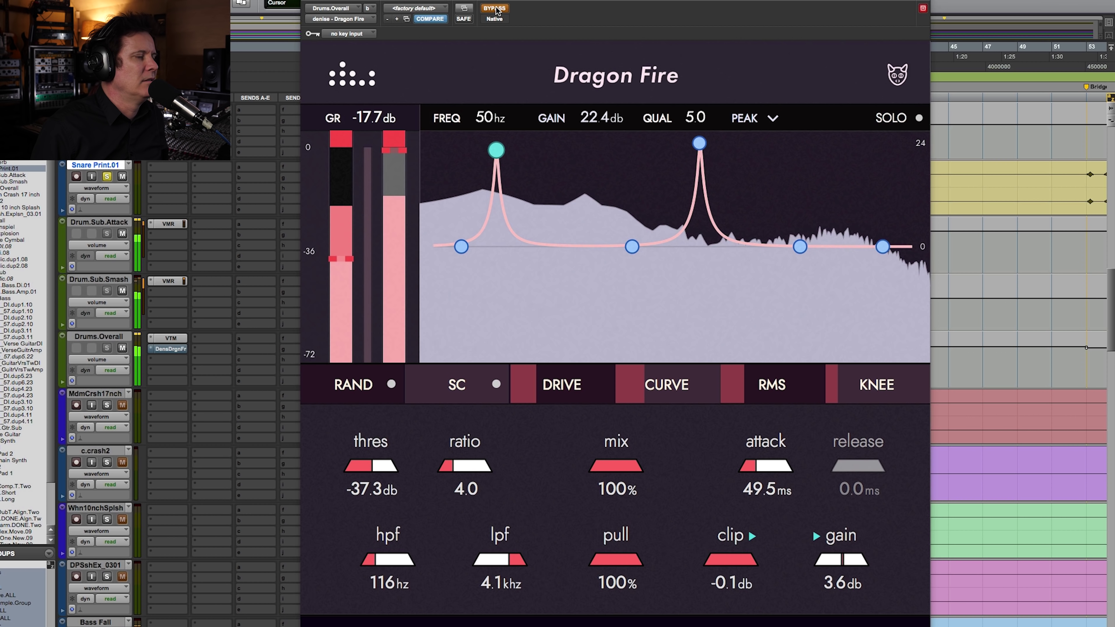
{"action": "left_click", "coordinate": [497, 10]}
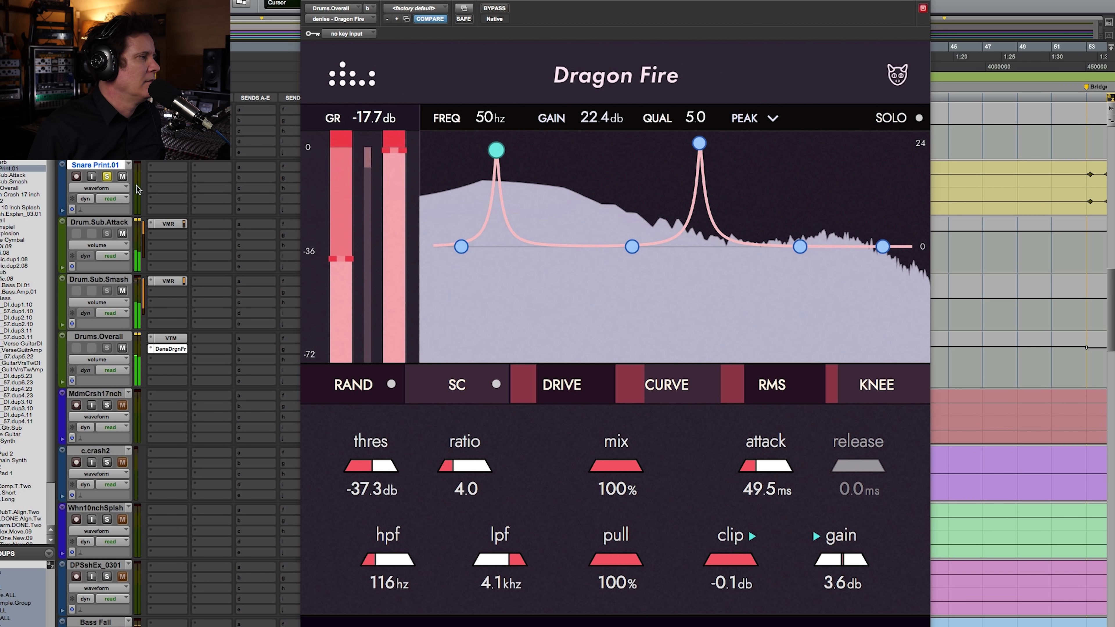
{"action": "left_click", "coordinate": [109, 177]}
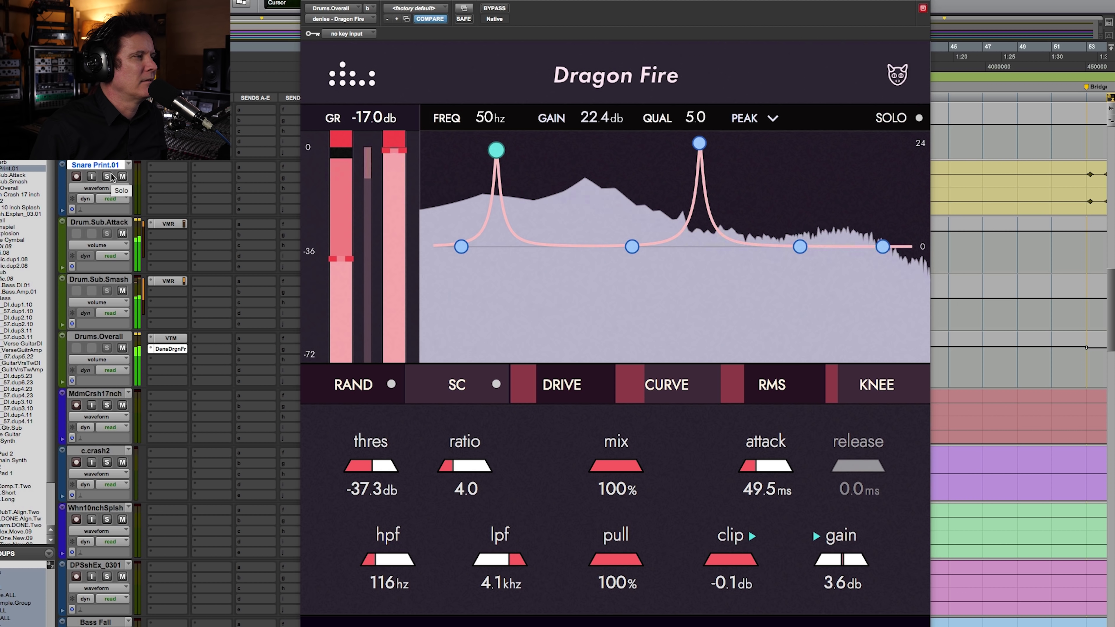
{"action": "left_click", "coordinate": [108, 177]}
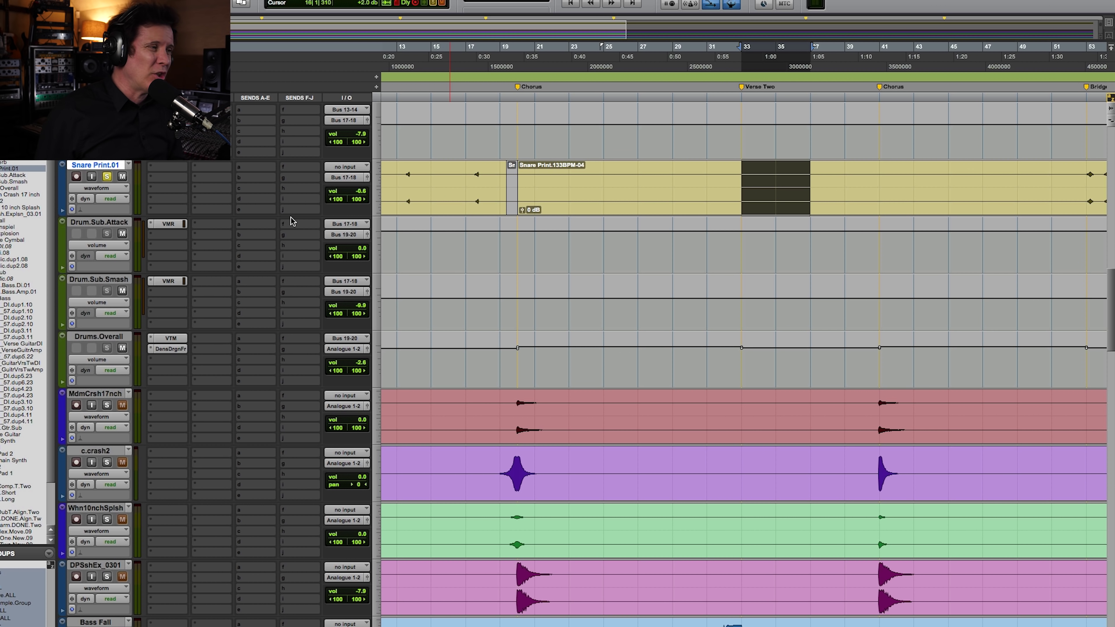
{"action": "left_click", "coordinate": [174, 349]}
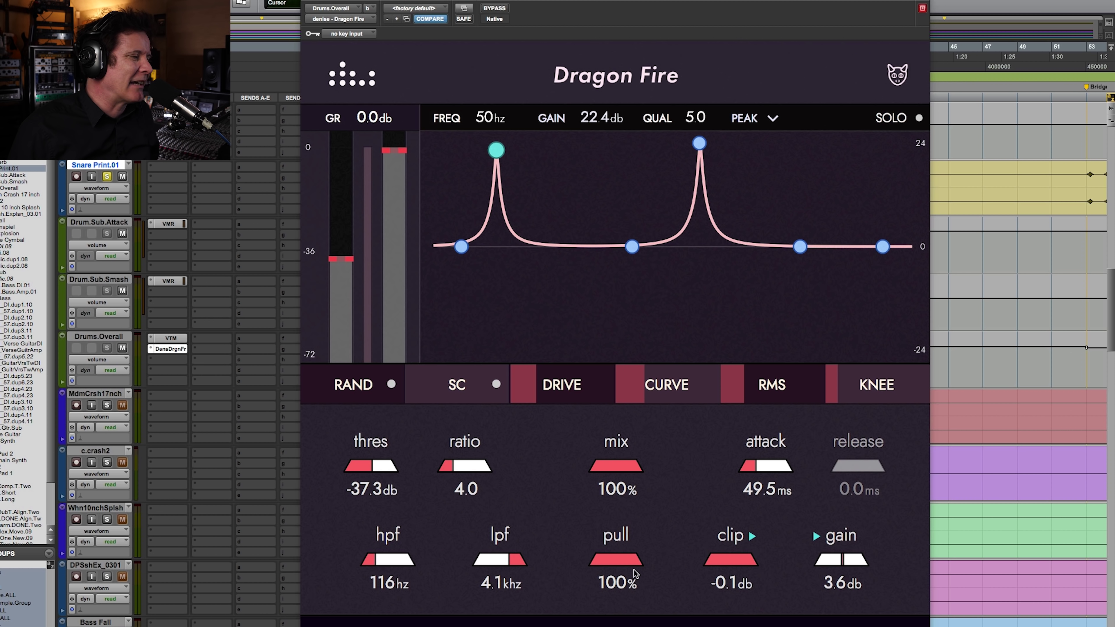
Step: Play the drums, lower the pull to 71%, and compare against Dragon Fire bypassed
{"action": "key", "text": "space"}
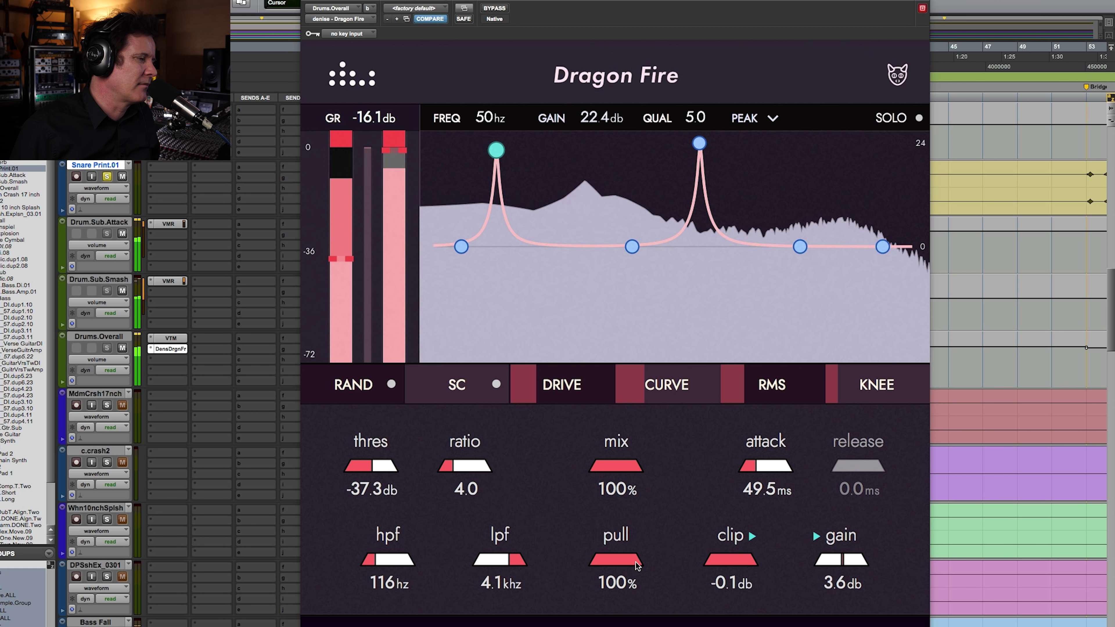
{"action": "mouse_move", "coordinate": [636, 562]}
{"action": "left_mouse_down"}
{"action": "mouse_move", "coordinate": [606, 557]}
{"action": "mouse_move", "coordinate": [620, 559]}
{"action": "left_mouse_up"}
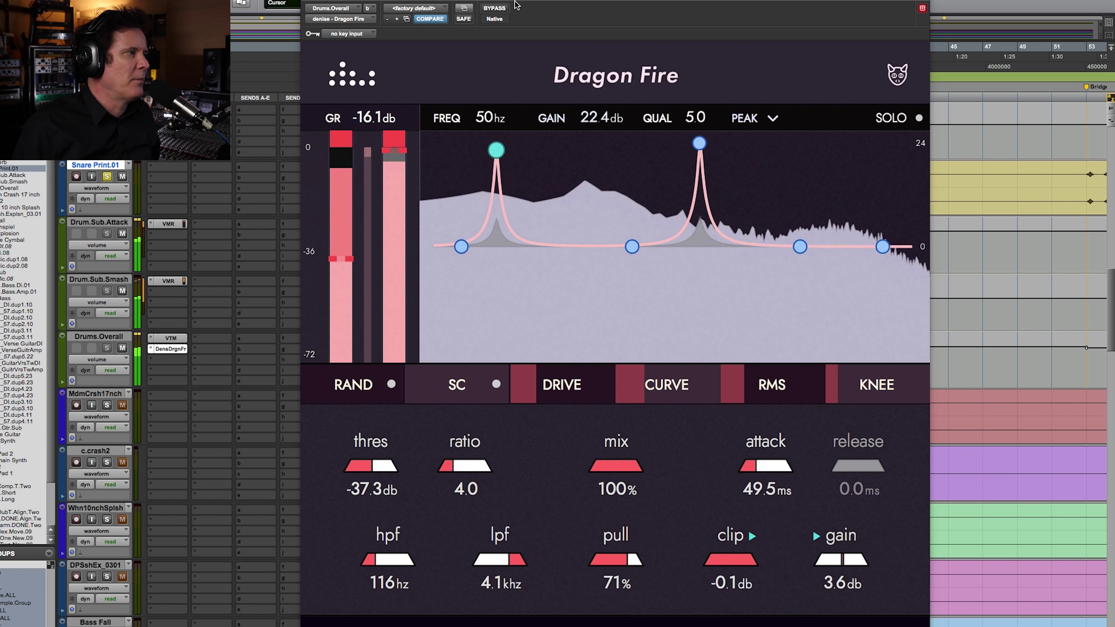
{"action": "left_click", "coordinate": [495, 9]}
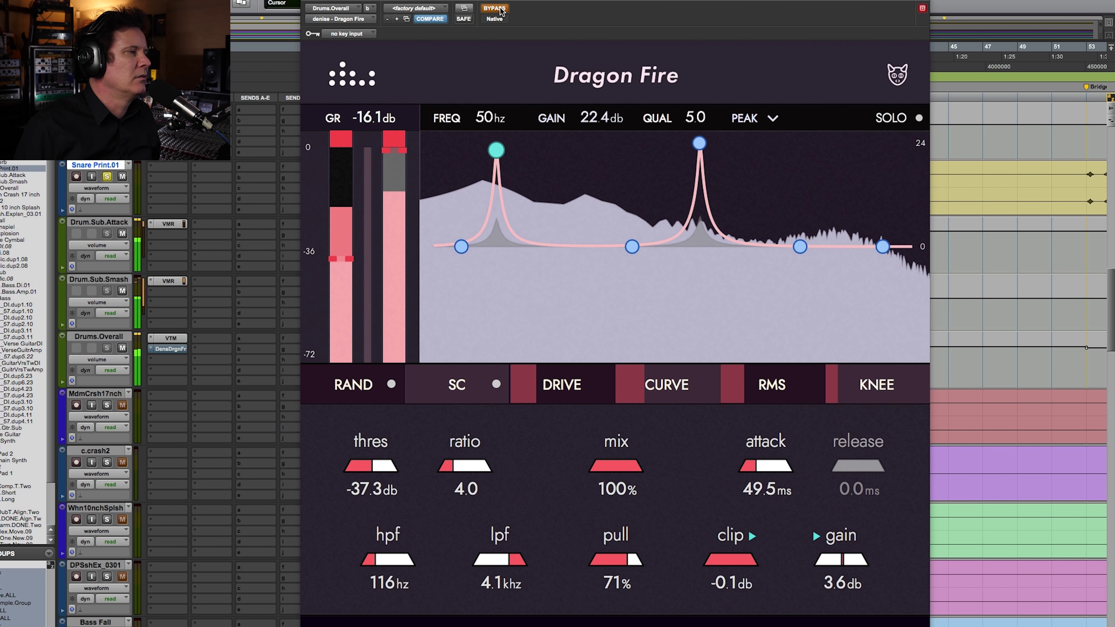
{"action": "left_click", "coordinate": [501, 10]}
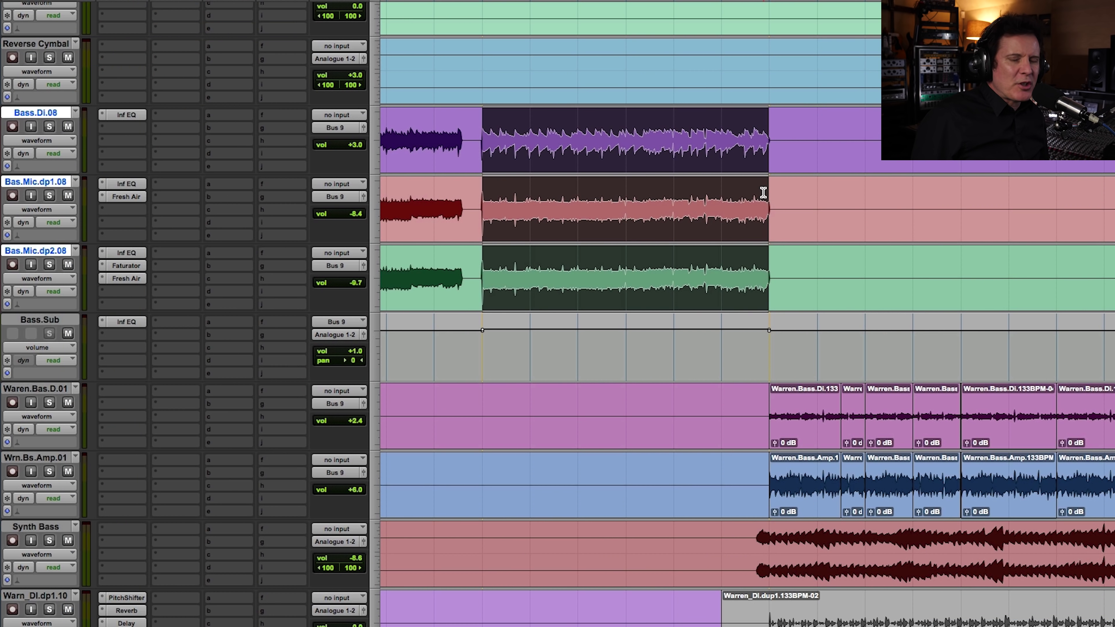
Step: Solo the bass tracks and load the 'Bass - (SC) - Kick My Bottom' preset on Bass.Sub
{"action": "left_click", "coordinate": [50, 196]}
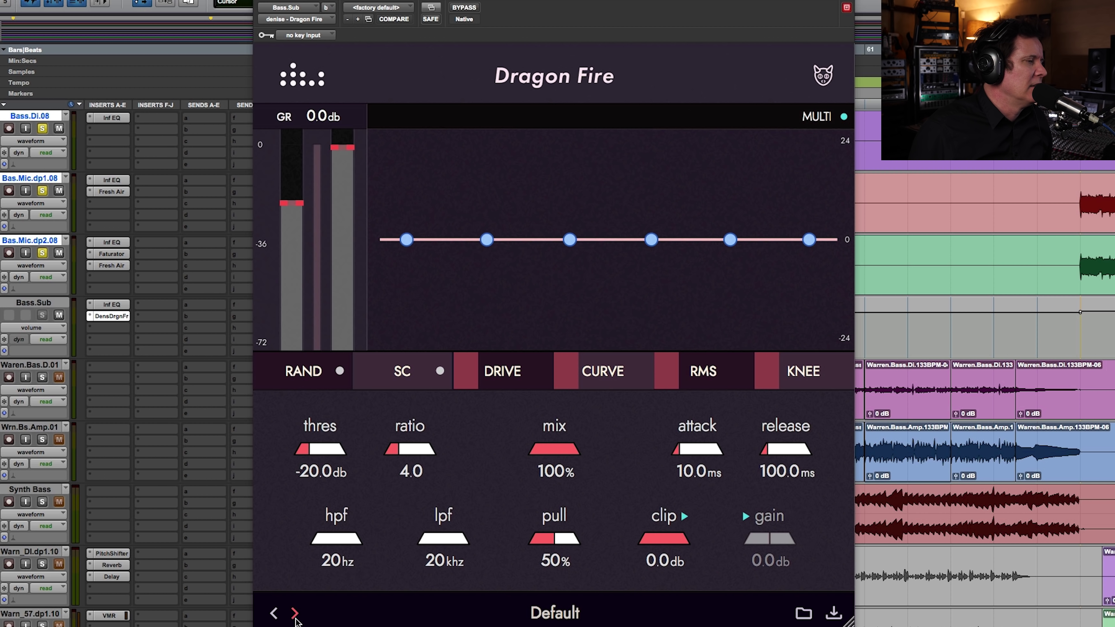
{"action": "left_click", "coordinate": [295, 616]}
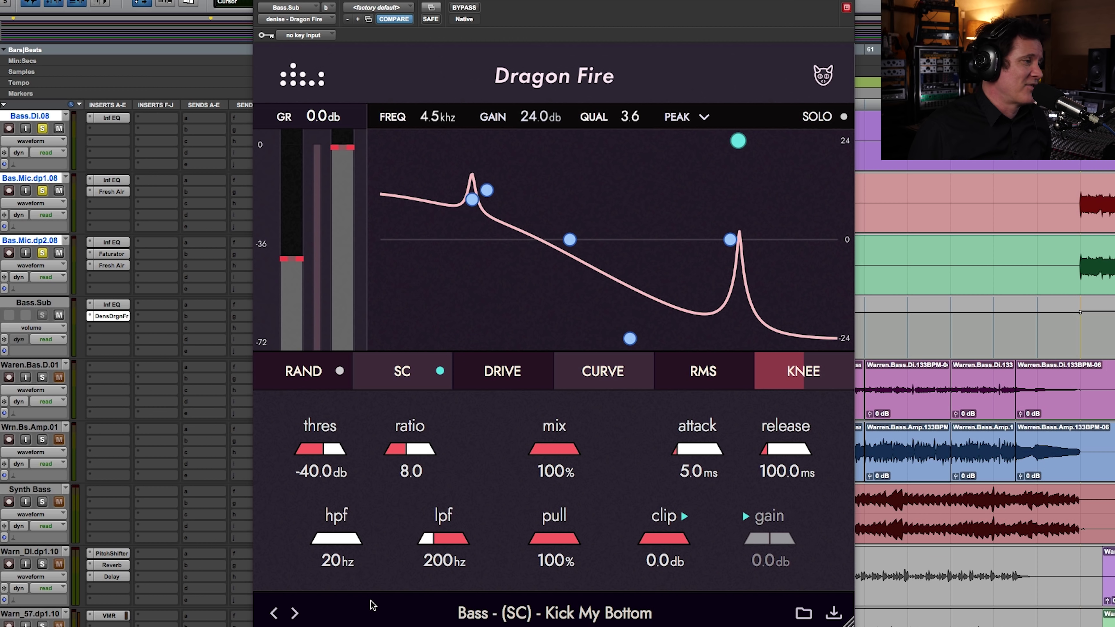
Step: Play the bass and A/B the Kick My Bottom preset, trying a lower pull amount
{"action": "key", "text": "space"}
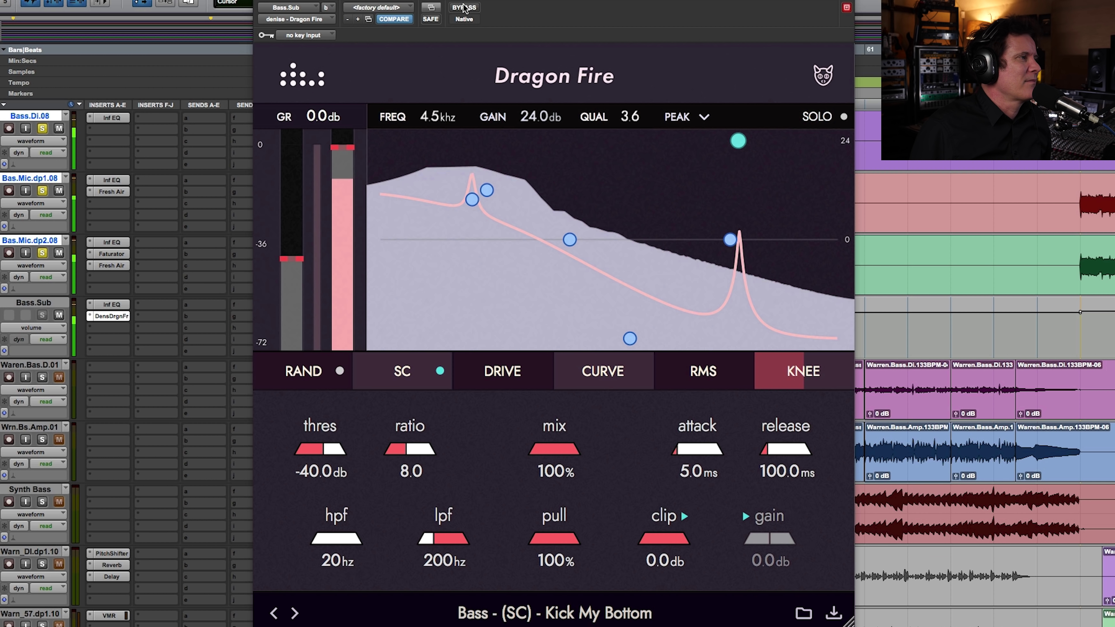
{"action": "left_click", "coordinate": [474, 11]}
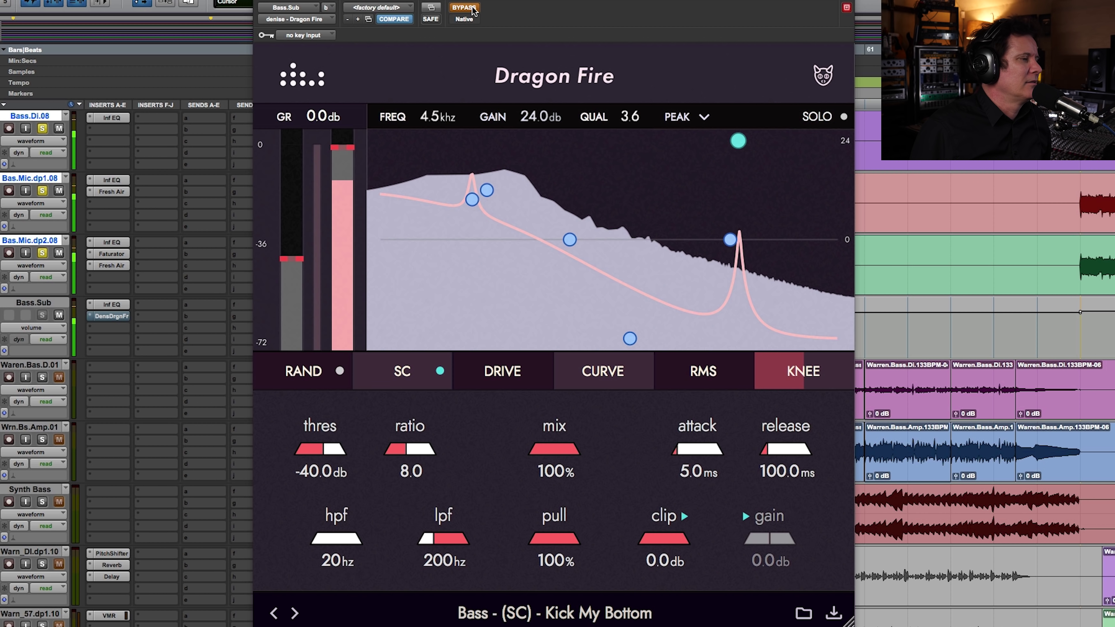
{"action": "left_click", "coordinate": [474, 10]}
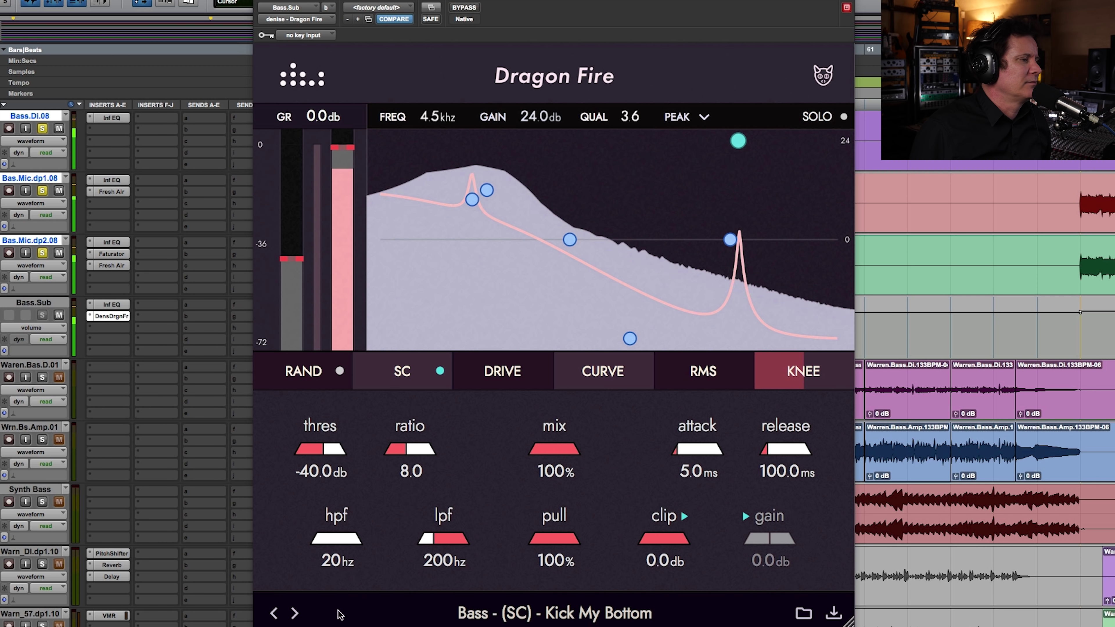
{"action": "left_click_drag", "start_coordinate": [569, 543], "coordinate": [456, 544]}
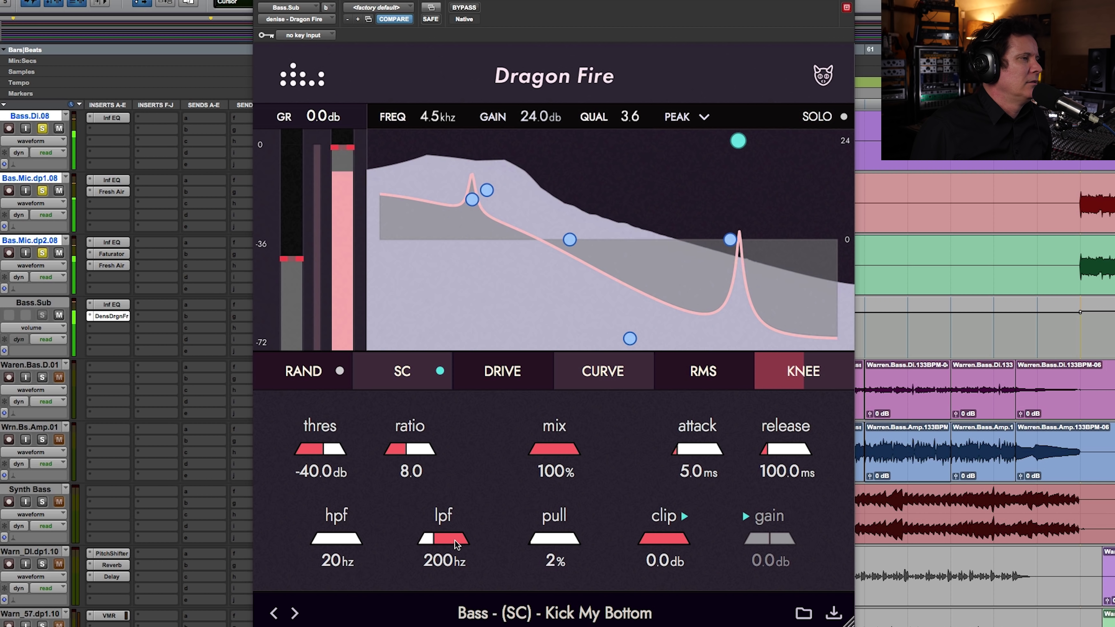
{"action": "left_click", "coordinate": [463, 7]}
{"action": "left_click", "coordinate": [472, 8]}
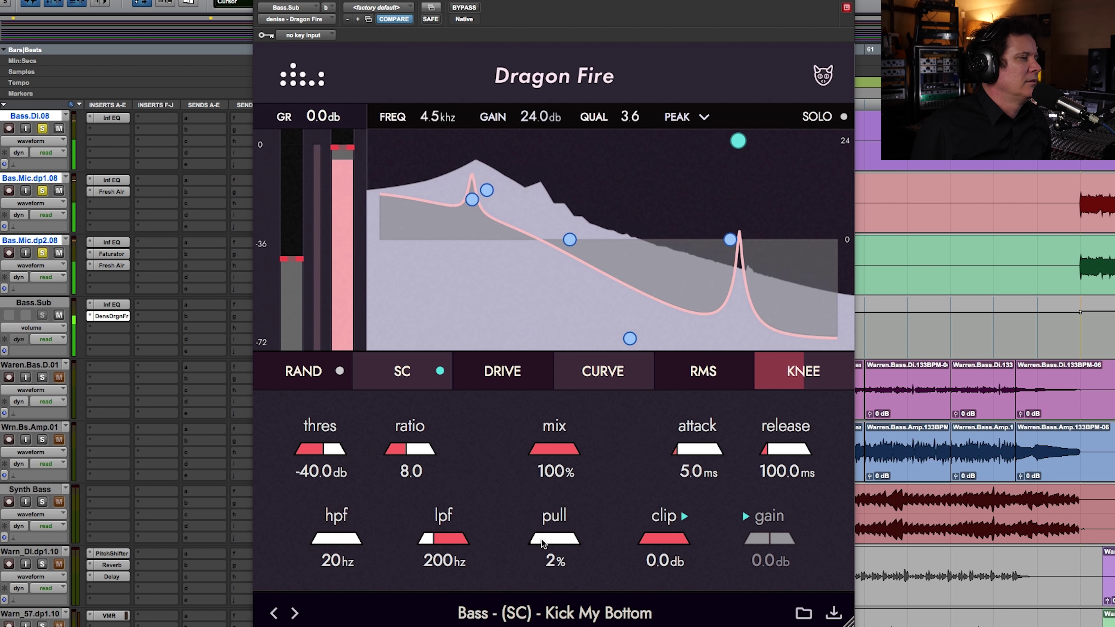
Step: Return pull to 100%, compare with bypass again, and step to the 'Bass - Control' preset
{"action": "left_click_drag", "start_coordinate": [543, 543], "coordinate": [582, 535]}
{"action": "left_click_drag", "start_coordinate": [589, 536], "coordinate": [574, 553]}
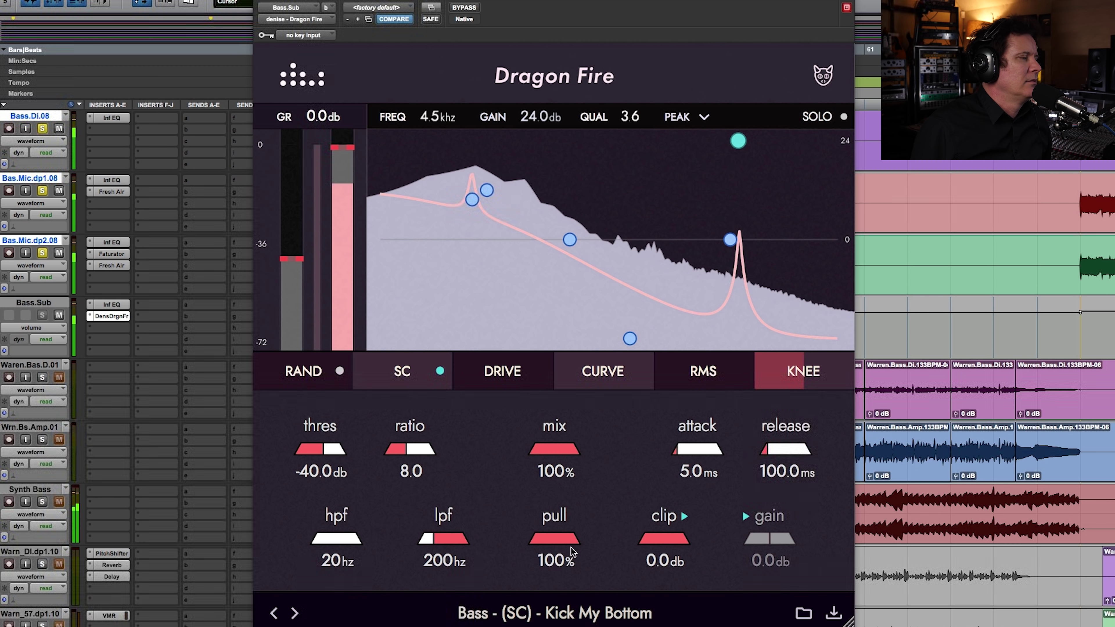
{"action": "left_click", "coordinate": [468, 8]}
{"action": "left_click", "coordinate": [470, 8]}
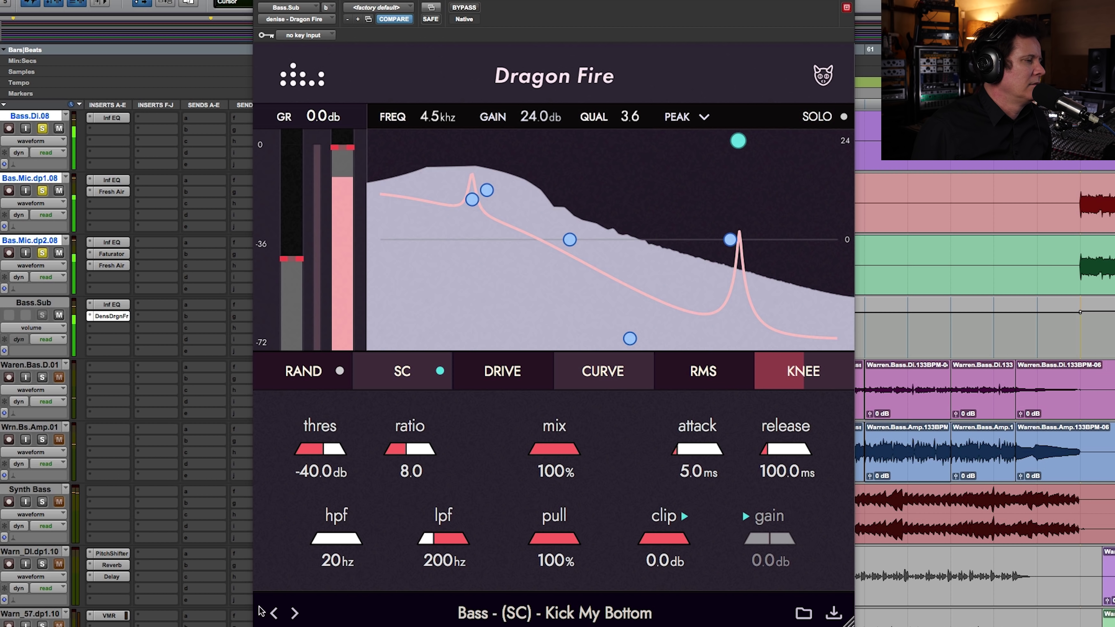
{"action": "left_click", "coordinate": [295, 614]}
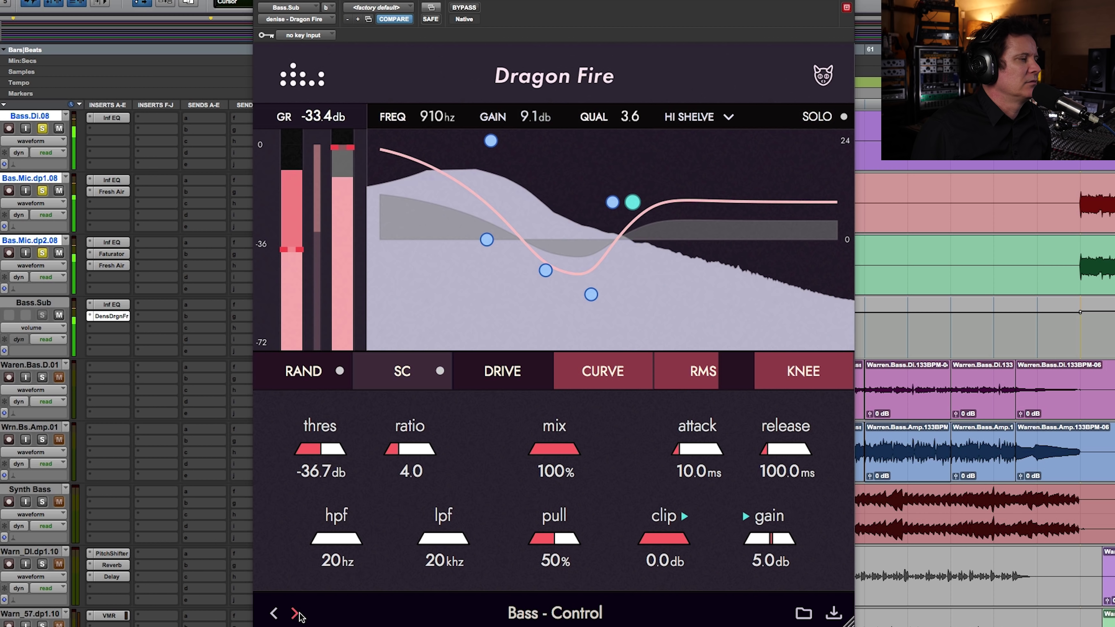
Step: A/B the Bass - Control preset via bypass, soloing the MdmCrsh17nch track in between
{"action": "left_click", "coordinate": [473, 8]}
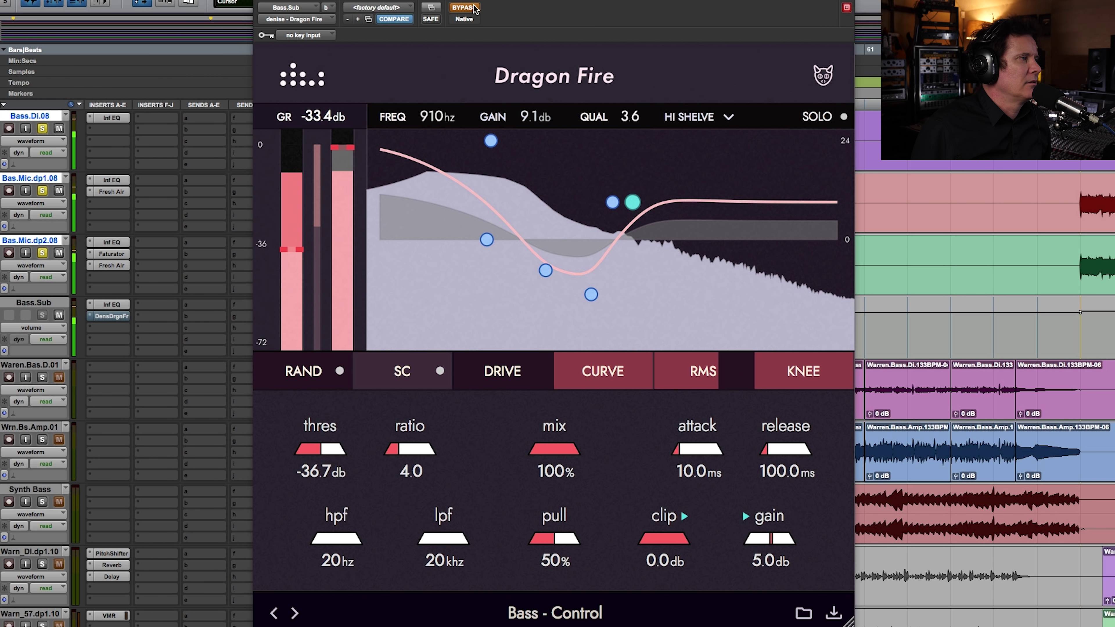
{"action": "left_click", "coordinate": [473, 9]}
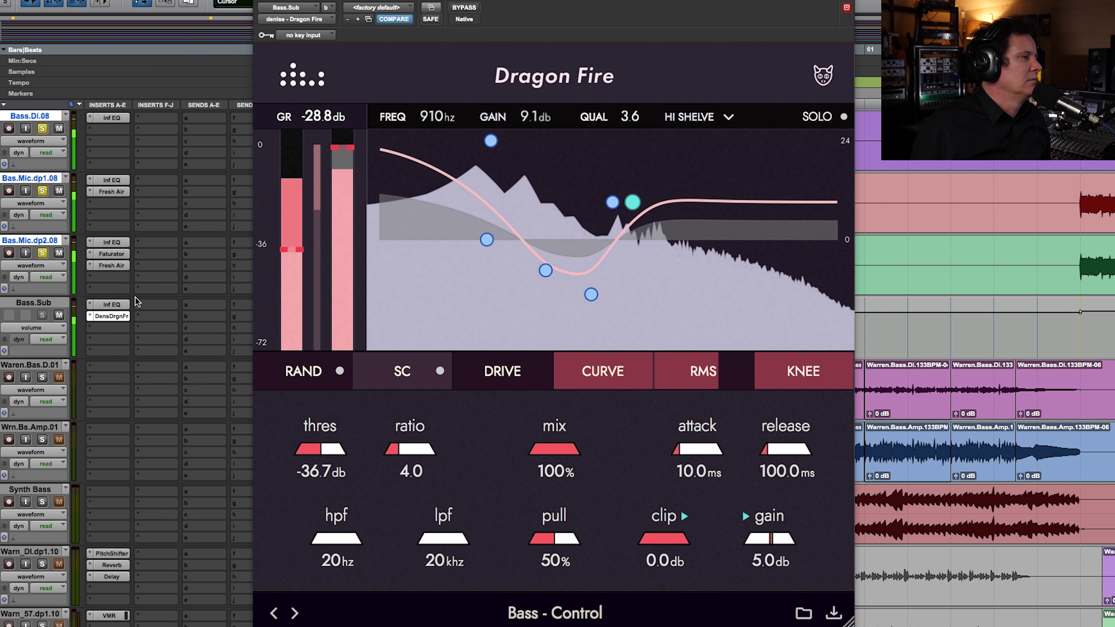
{"action": "scroll", "coordinate": [131, 299], "scroll_direction": "up", "scroll_amount": 3}
{"action": "scroll", "coordinate": [94, 154], "scroll_direction": "up", "scroll_amount": 4}
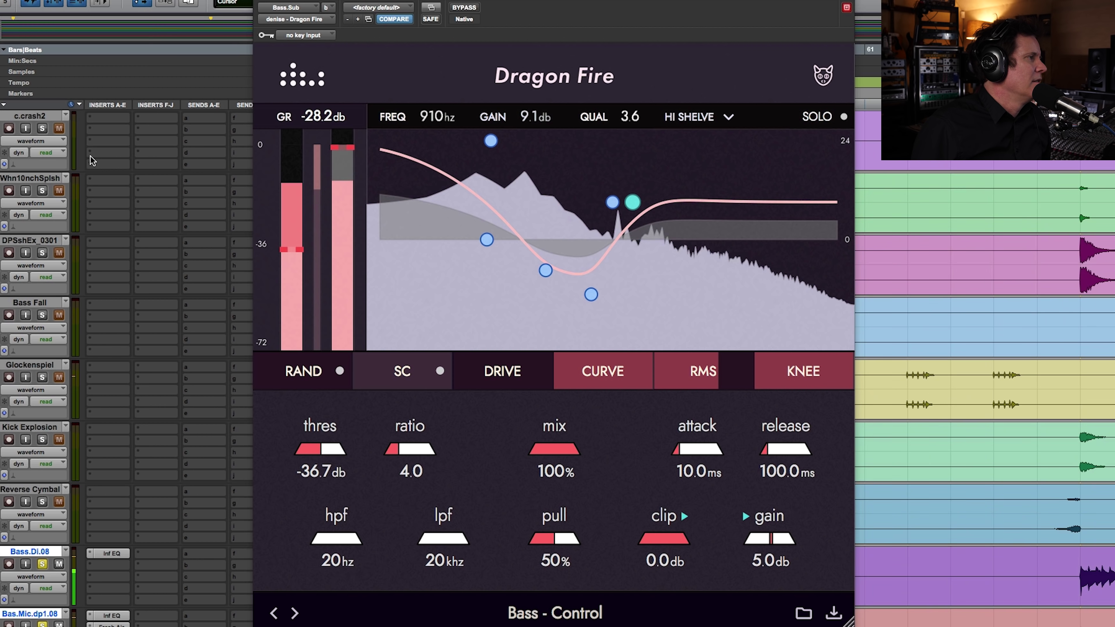
{"action": "scroll", "coordinate": [92, 160], "scroll_direction": "up", "scroll_amount": 2}
{"action": "left_click", "coordinate": [43, 160]}
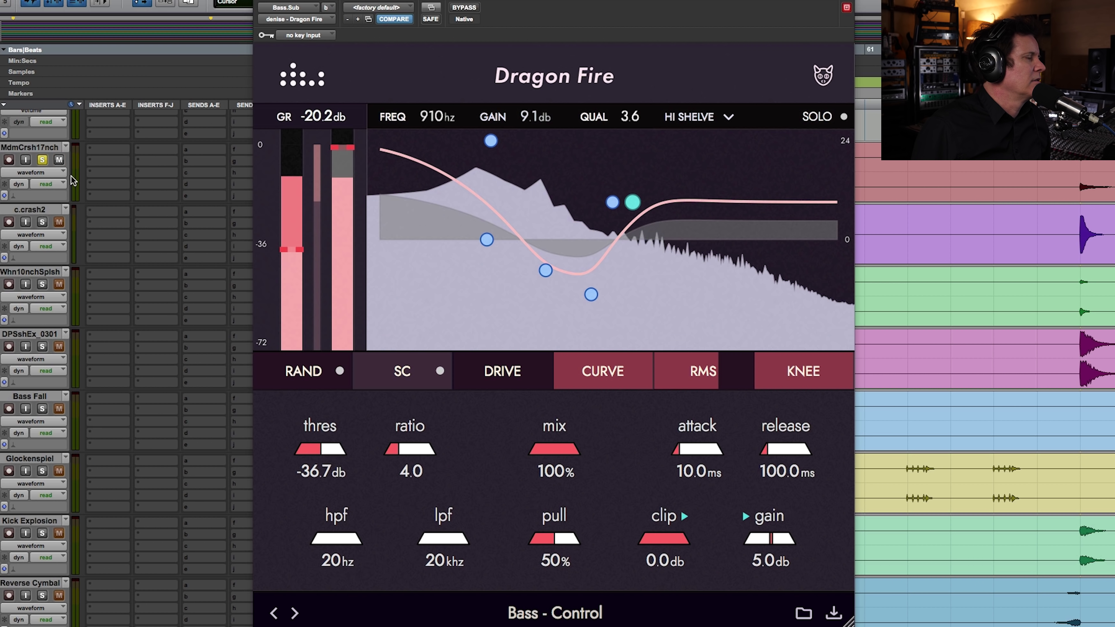
{"action": "scroll", "coordinate": [44, 160], "scroll_direction": "up", "scroll_amount": 4}
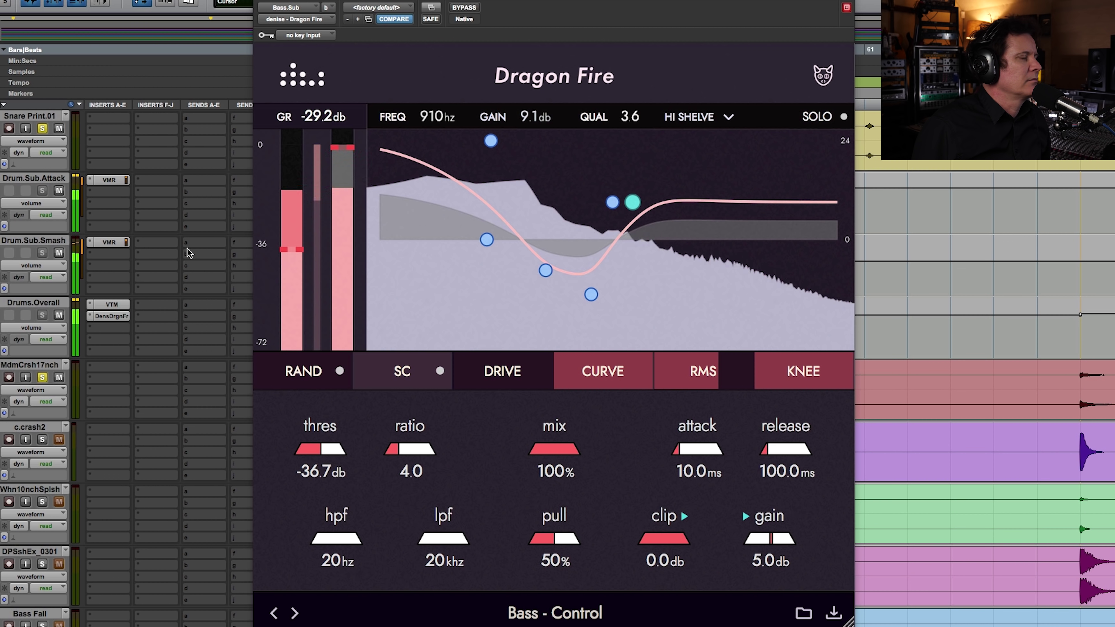
{"action": "scroll", "coordinate": [192, 287], "scroll_direction": "down", "scroll_amount": 5}
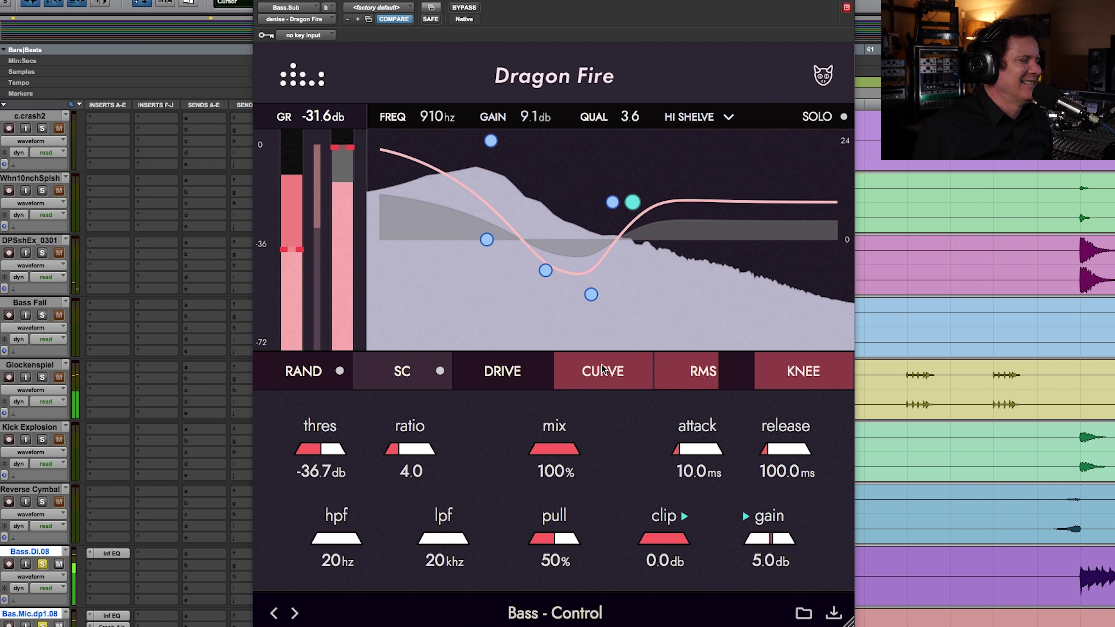
{"action": "left_click", "coordinate": [469, 9]}
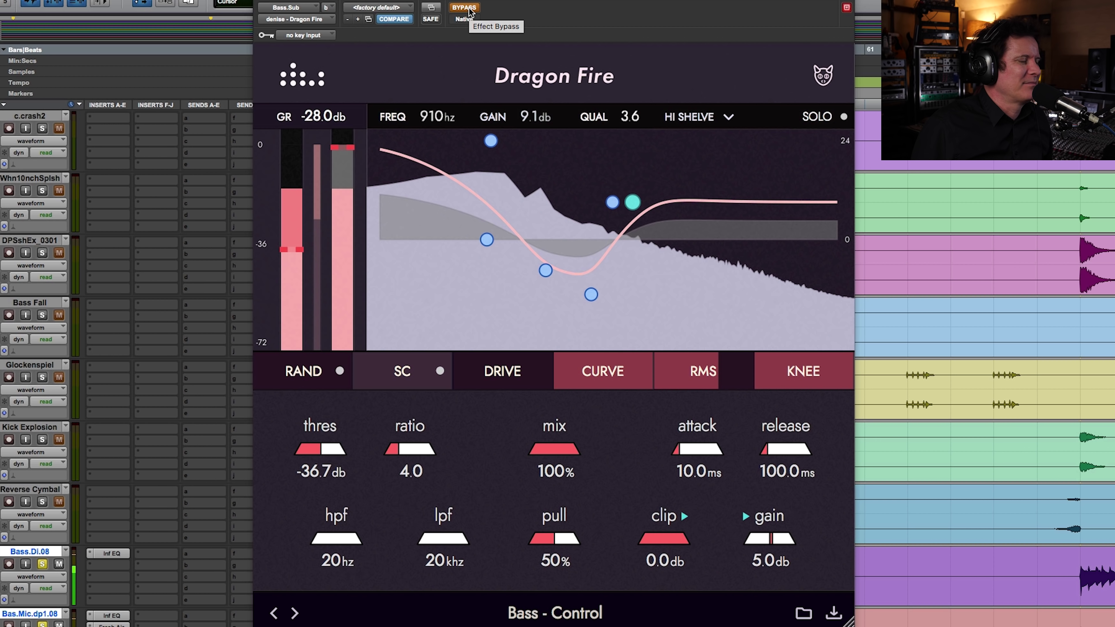
{"action": "left_click", "coordinate": [469, 8]}
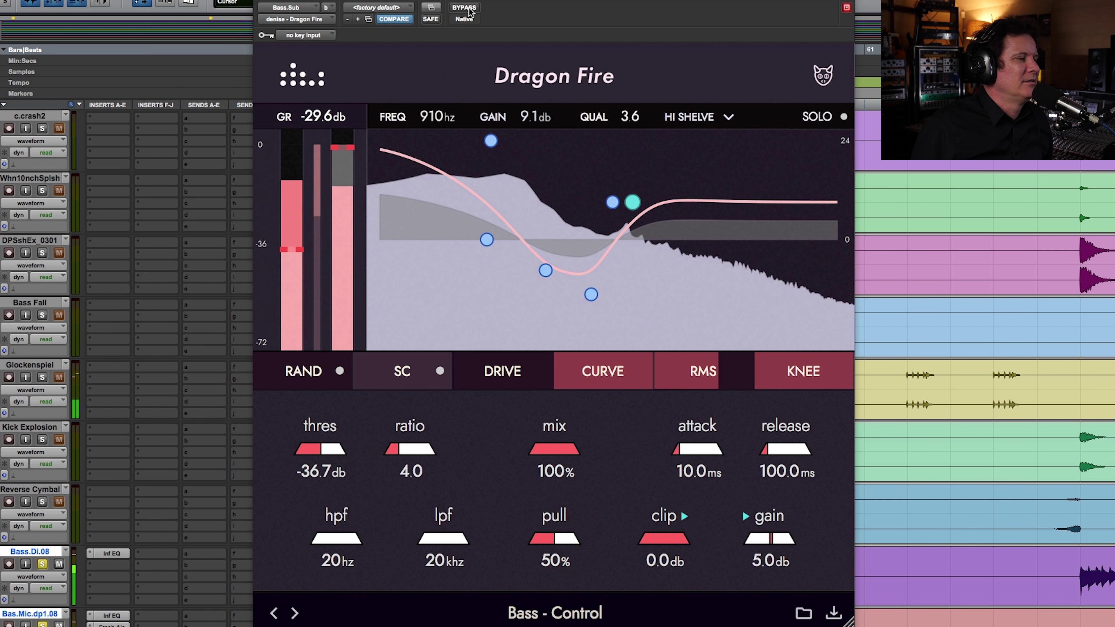
Step: Raise output gain to 6.9 dB, A/B with bypass while toggling Bass.Di.08 solo, then stop
{"action": "left_click_drag", "start_coordinate": [777, 550], "coordinate": [778, 547]}
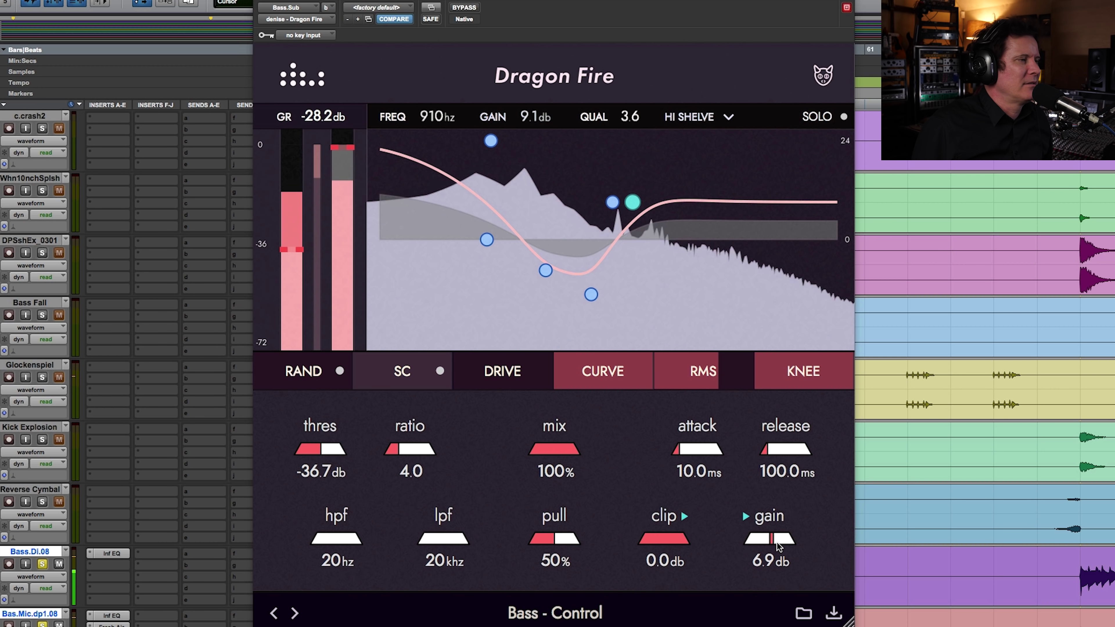
{"action": "left_click", "coordinate": [43, 564]}
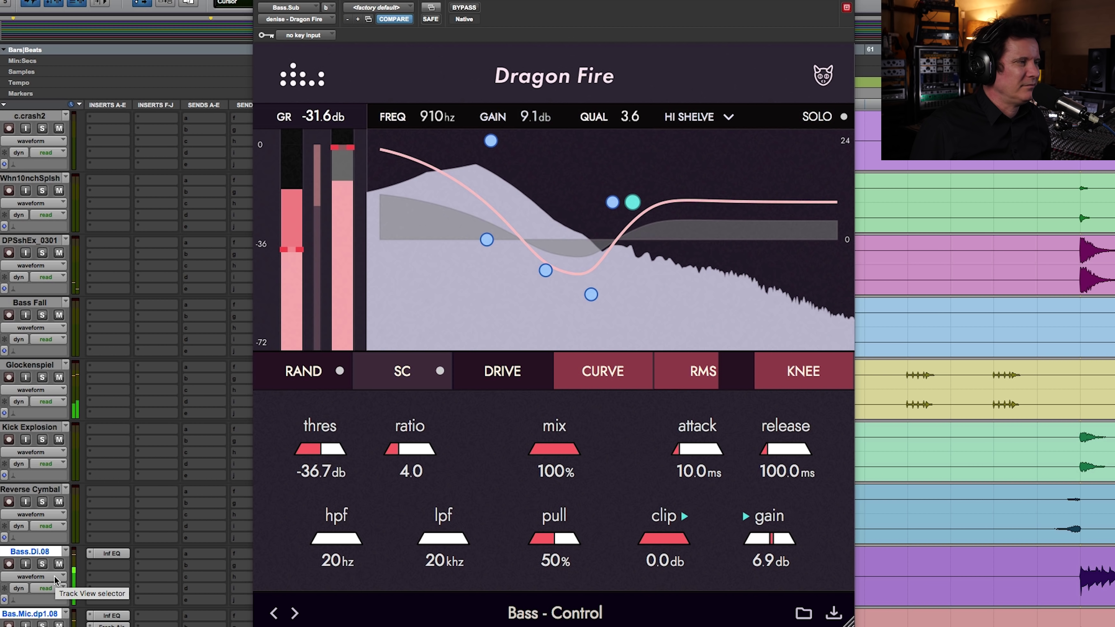
{"action": "left_click", "coordinate": [473, 9]}
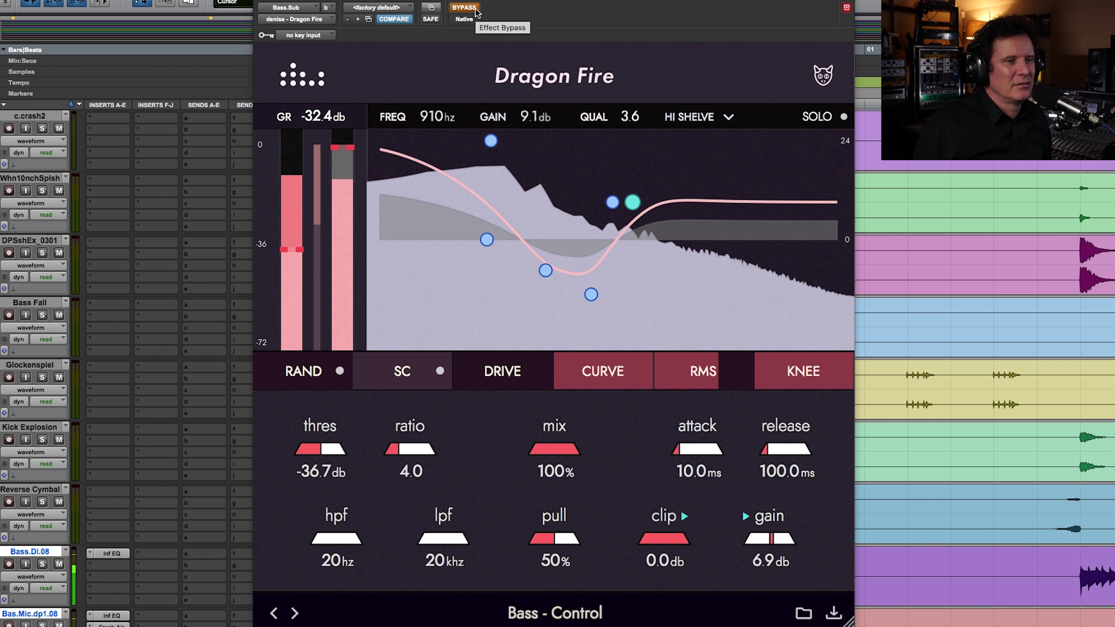
{"action": "left_click", "coordinate": [472, 8]}
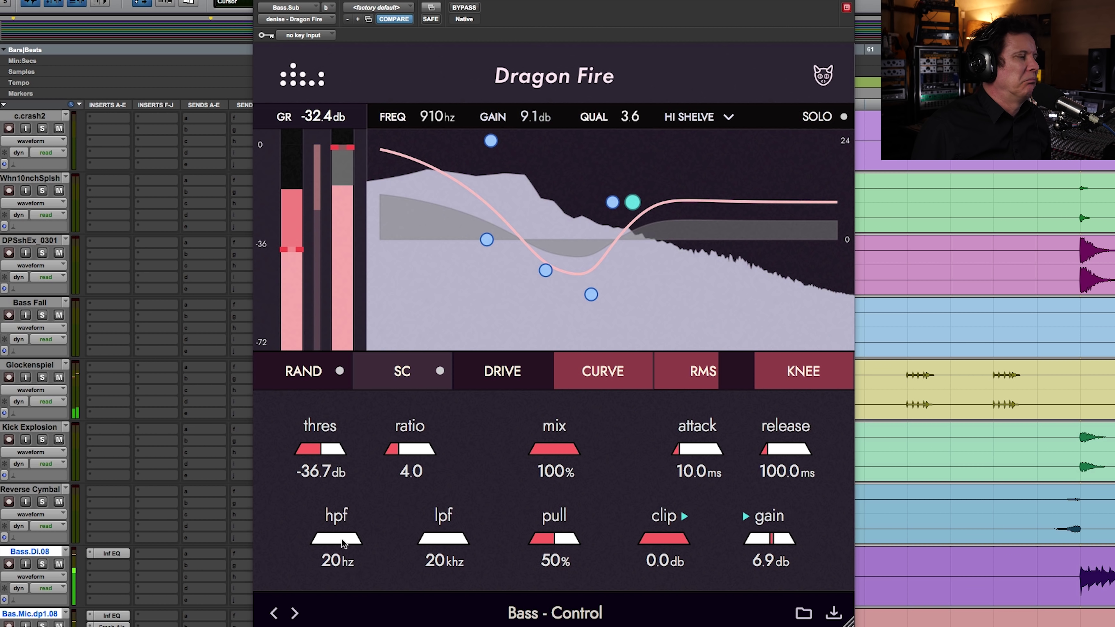
{"action": "left_click", "coordinate": [42, 564]}
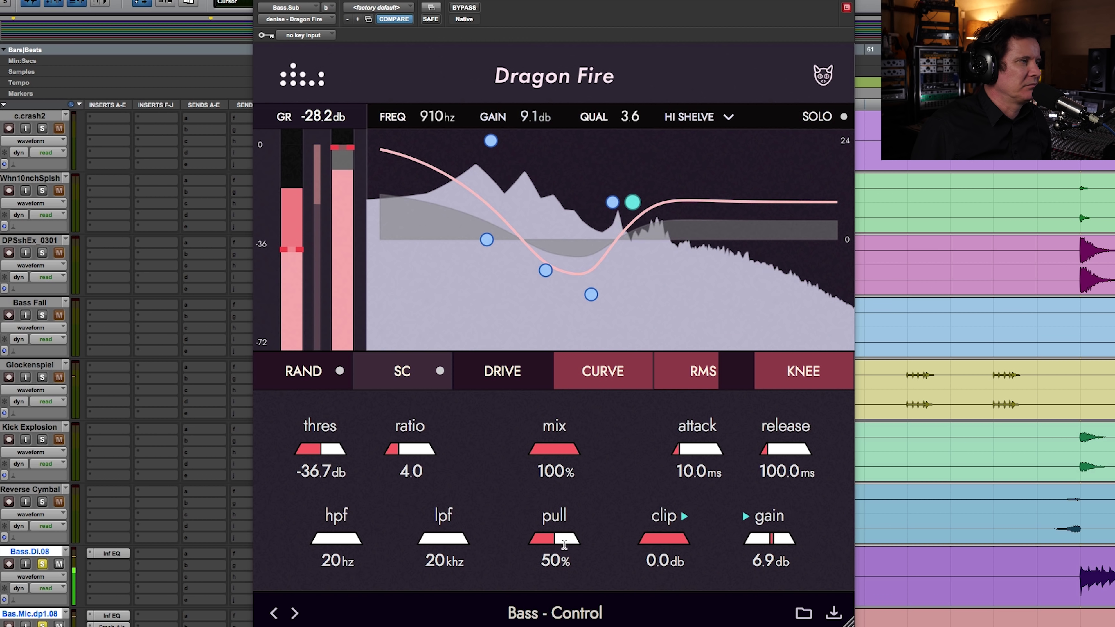
{"action": "left_click", "coordinate": [471, 9]}
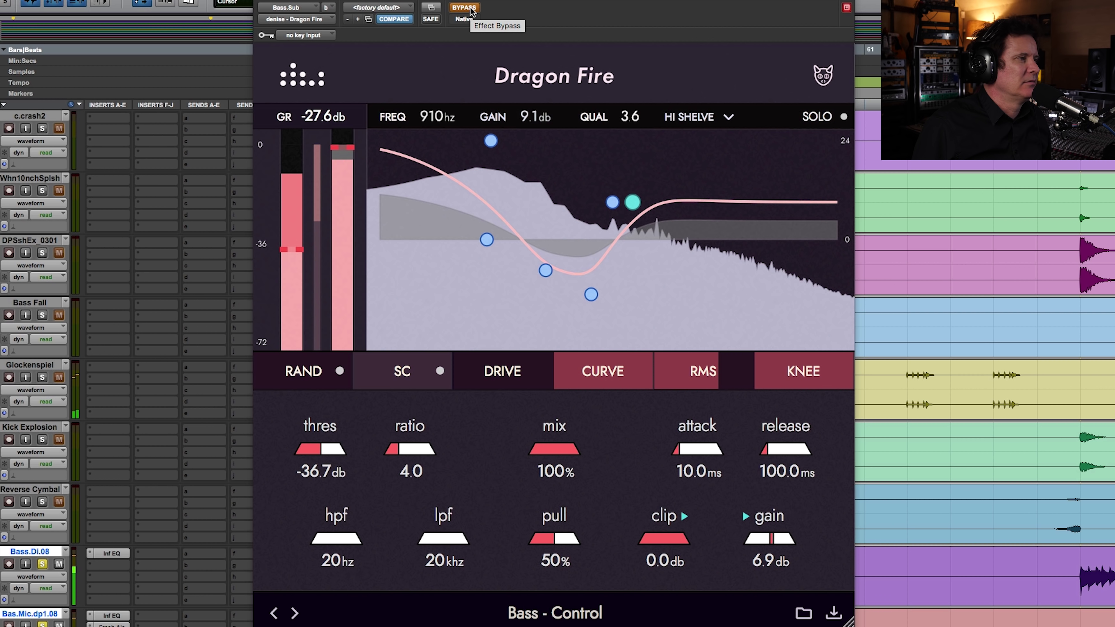
{"action": "left_click", "coordinate": [470, 9]}
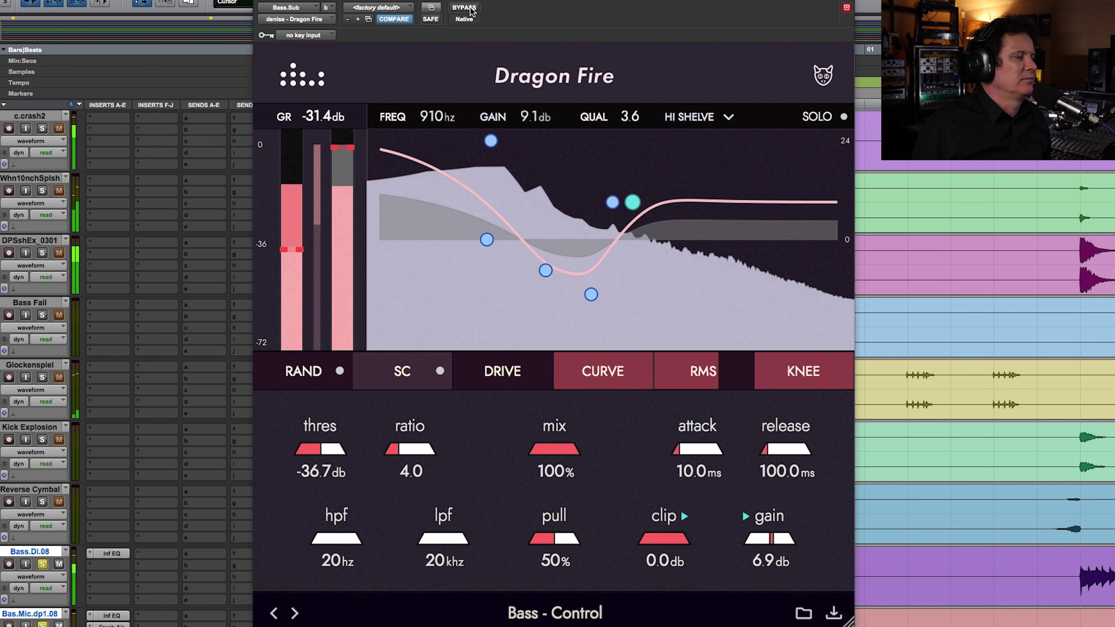
{"action": "key", "text": "space"}
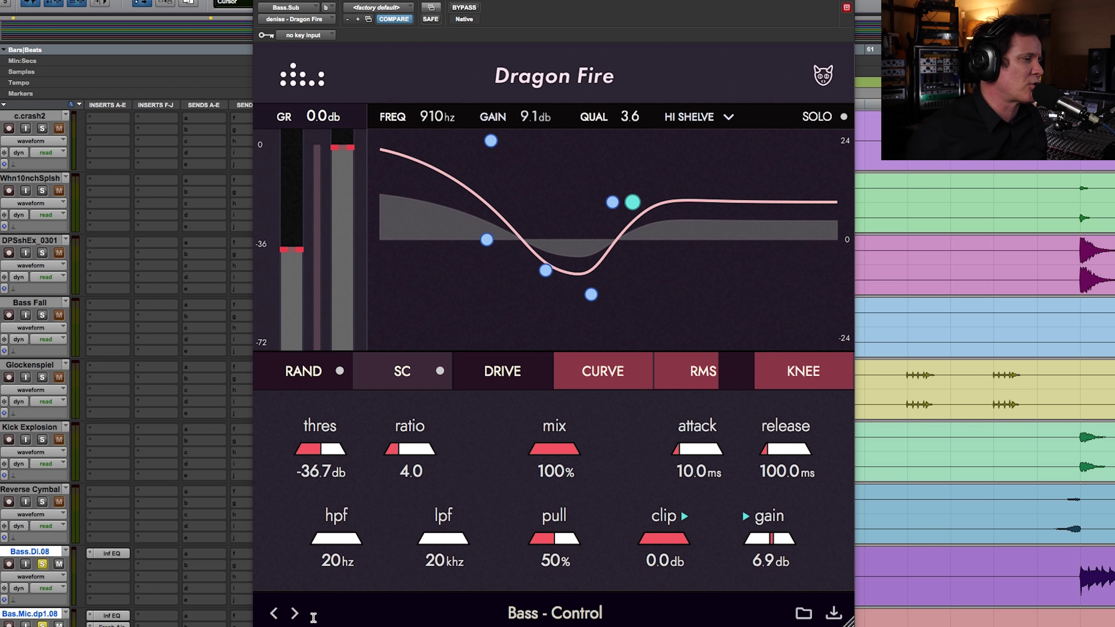
Step: Audition Bass - Cut Thru with a bypass check and pull tweak, then load 'Bass - Denise Opto'
{"action": "left_click", "coordinate": [295, 614]}
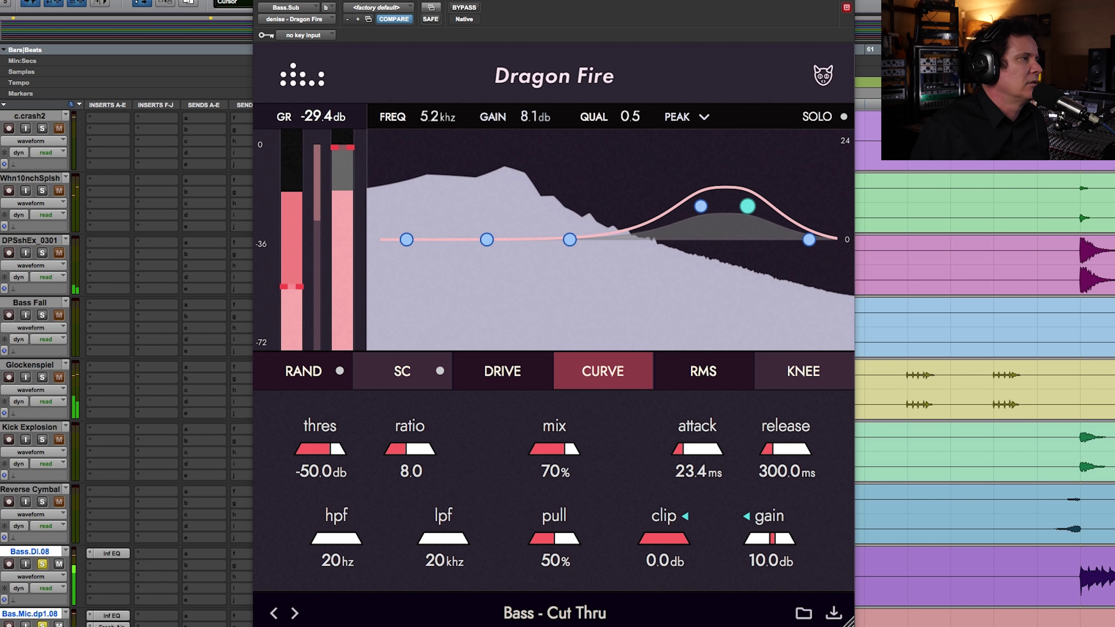
{"action": "left_click", "coordinate": [469, 7]}
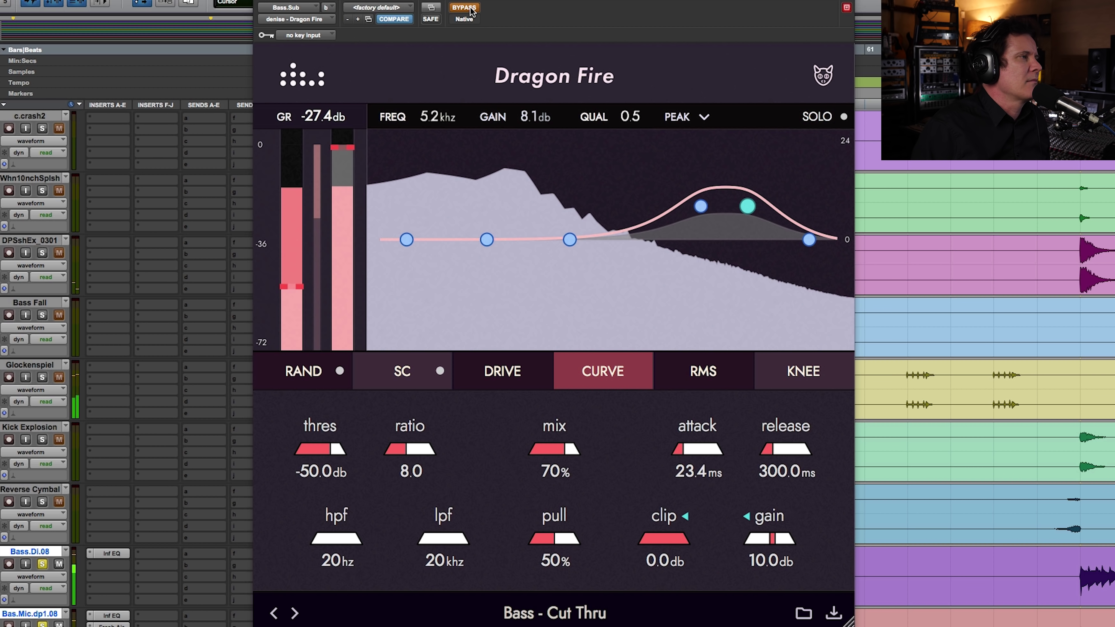
{"action": "left_click", "coordinate": [471, 9]}
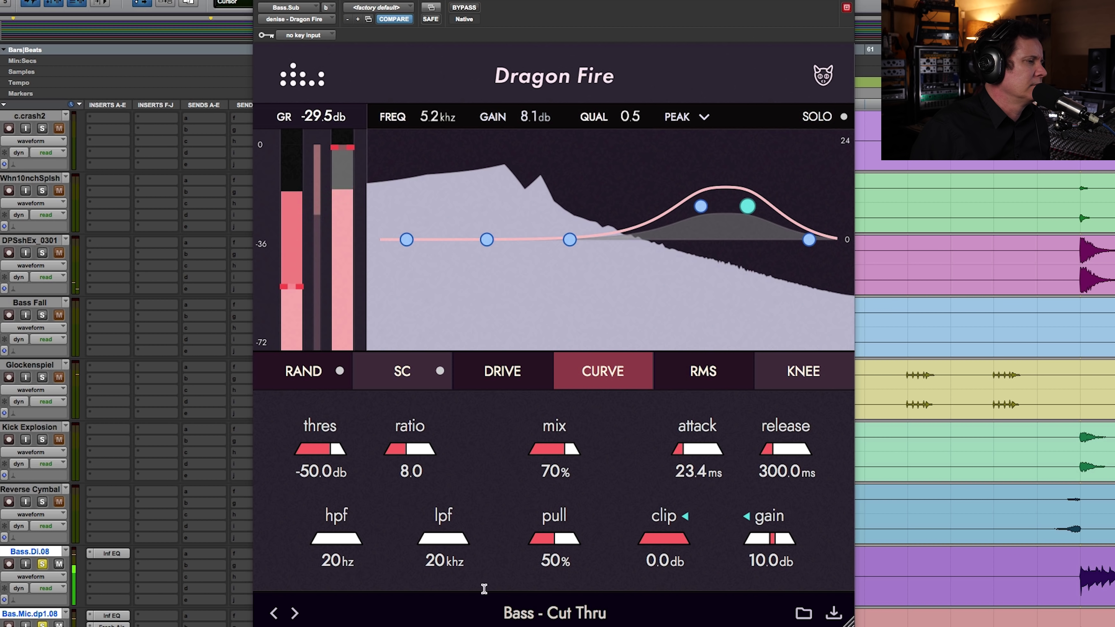
{"action": "mouse_move", "coordinate": [554, 550]}
{"action": "left_mouse_down"}
{"action": "mouse_move", "coordinate": [495, 538]}
{"action": "mouse_move", "coordinate": [615, 540]}
{"action": "mouse_move", "coordinate": [557, 539]}
{"action": "left_mouse_up"}
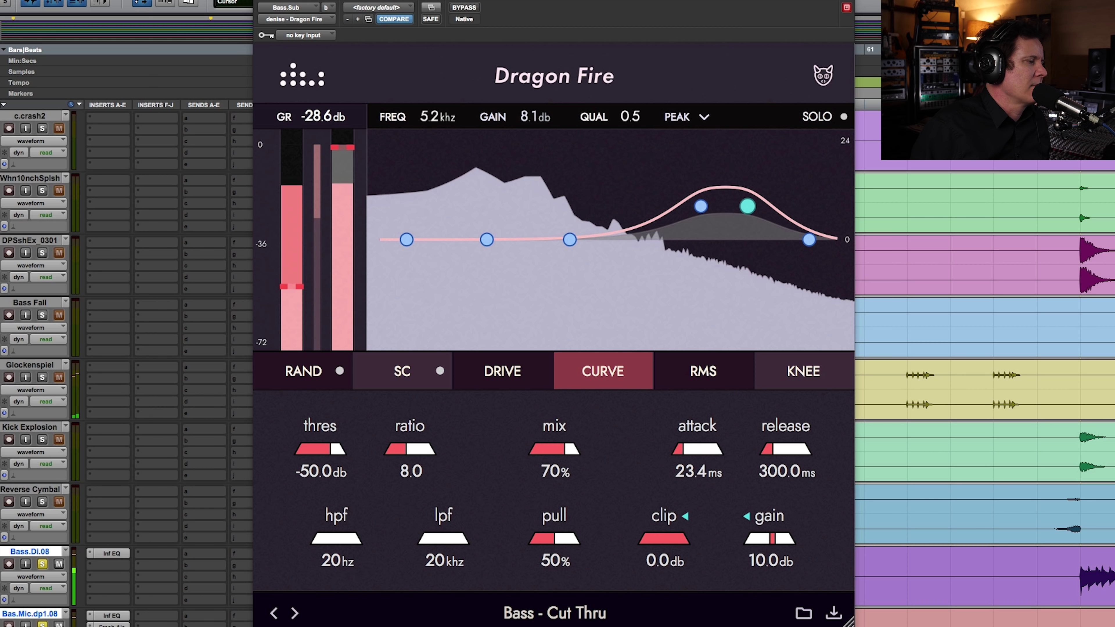
{"action": "left_click", "coordinate": [294, 614]}
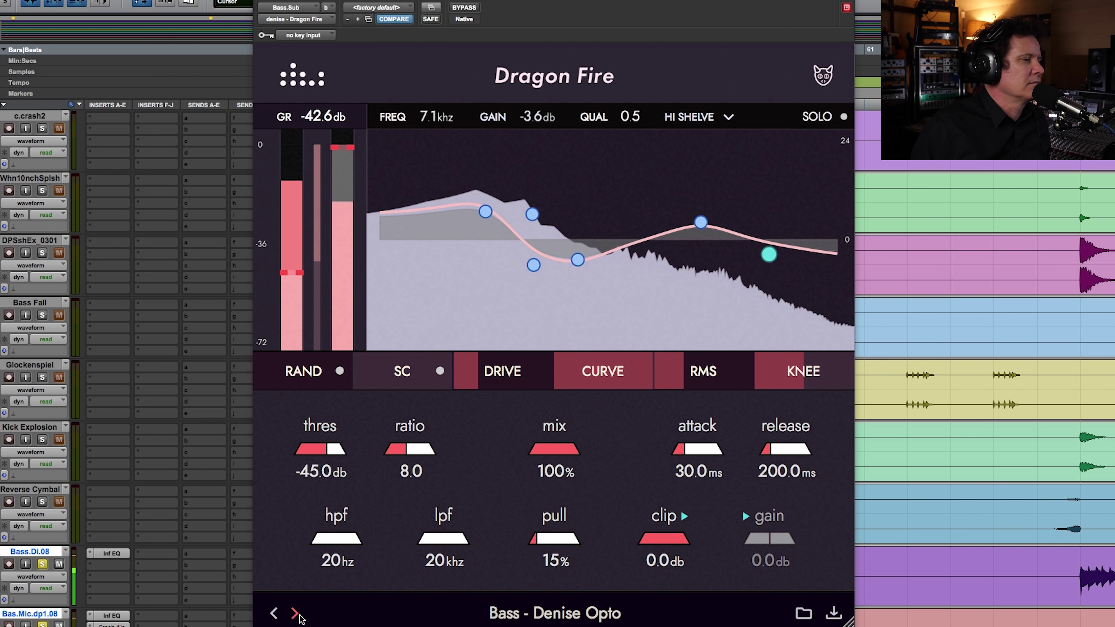
Step: Raise Dragon Fire's output gain to 5.0 dB, then 11.5 dB, comparing each against bypass
{"action": "left_click", "coordinate": [466, 9]}
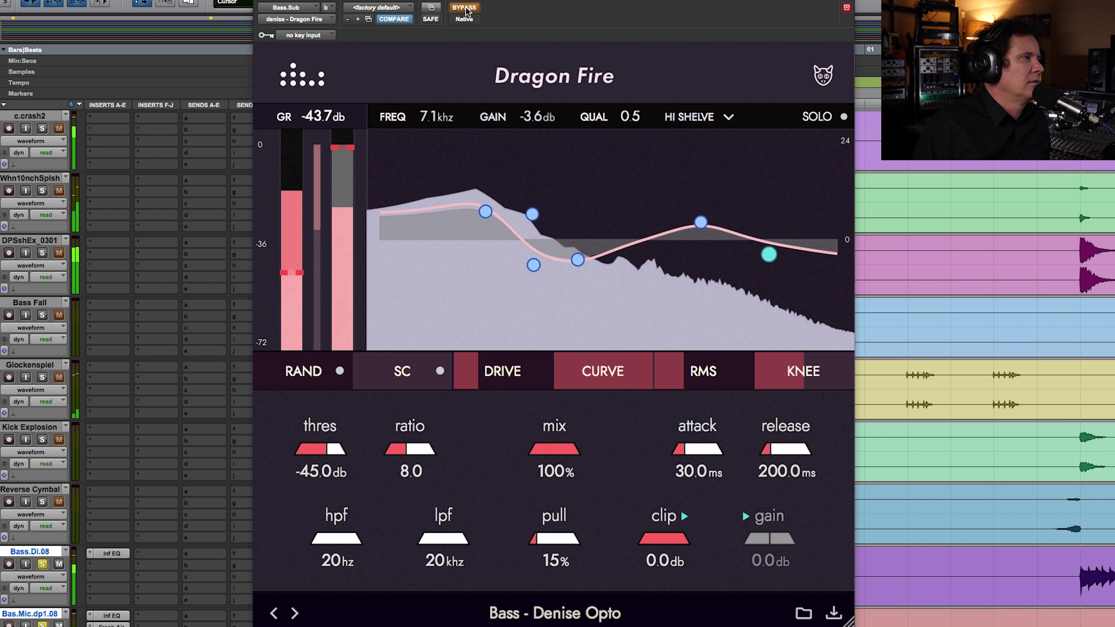
{"action": "left_click", "coordinate": [466, 9]}
{"action": "left_click_drag", "start_coordinate": [775, 541], "coordinate": [786, 540]}
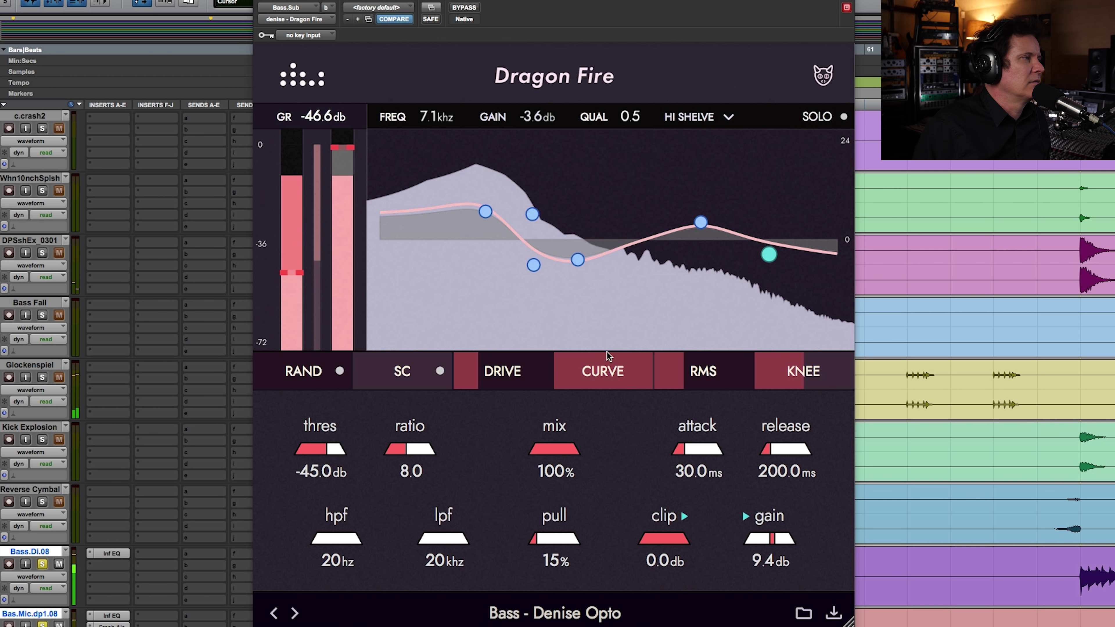
{"action": "left_click", "coordinate": [468, 8]}
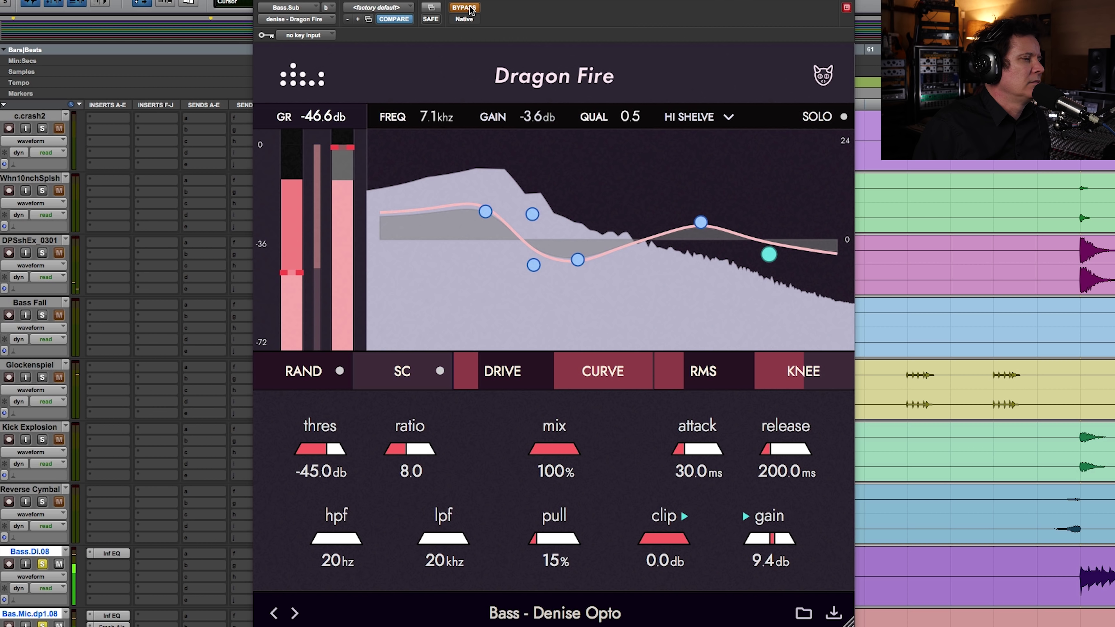
{"action": "left_click_drag", "start_coordinate": [781, 544], "coordinate": [779, 544]}
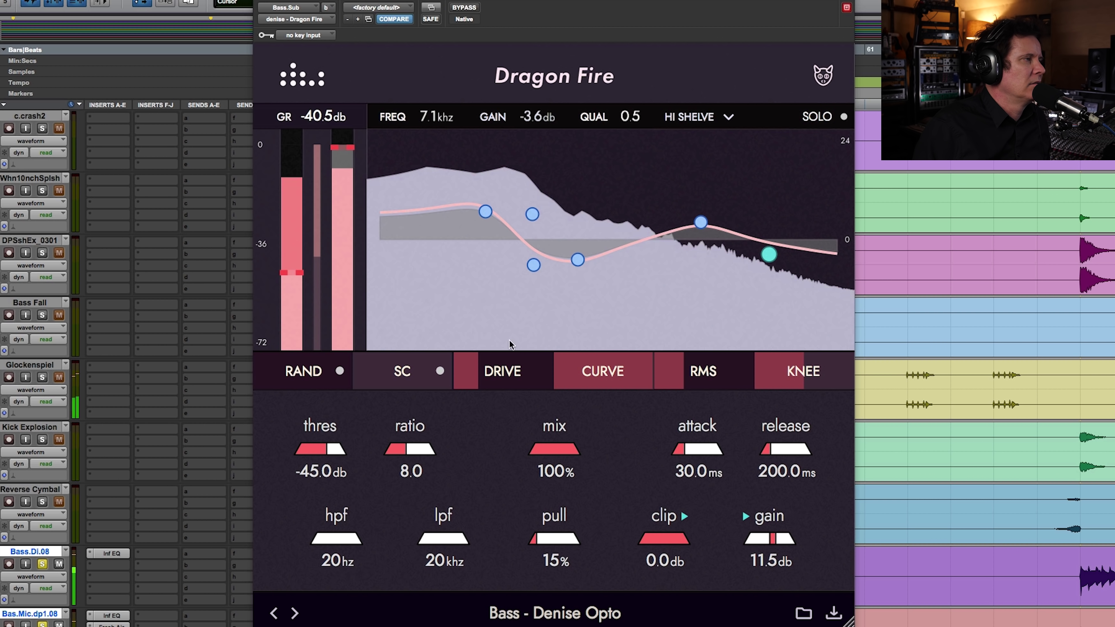
{"action": "left_click", "coordinate": [470, 12]}
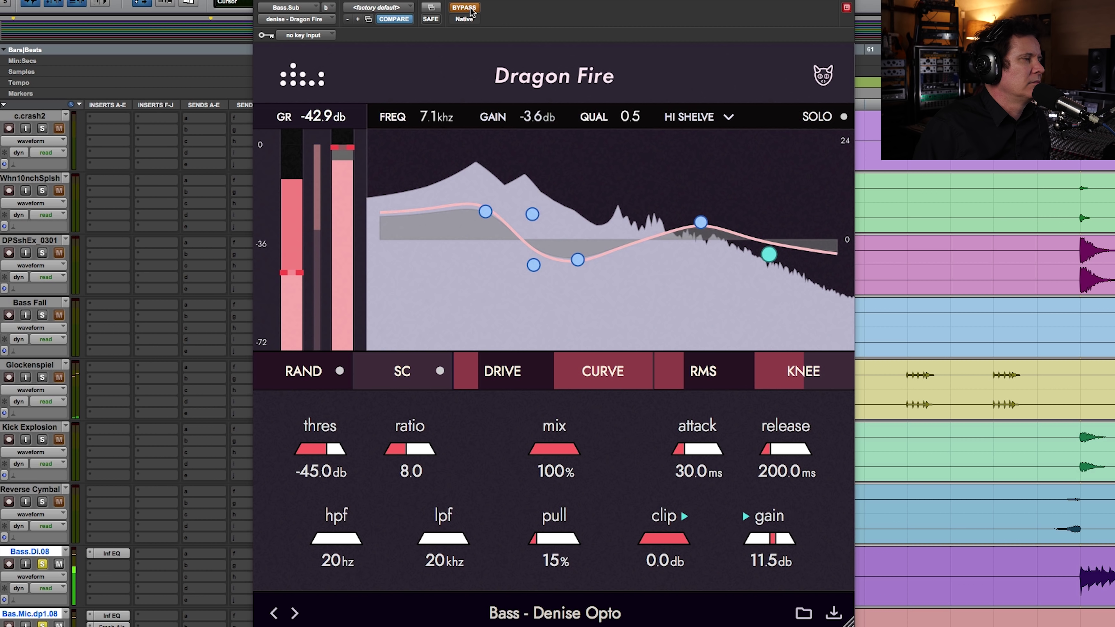
{"action": "left_click", "coordinate": [470, 11]}
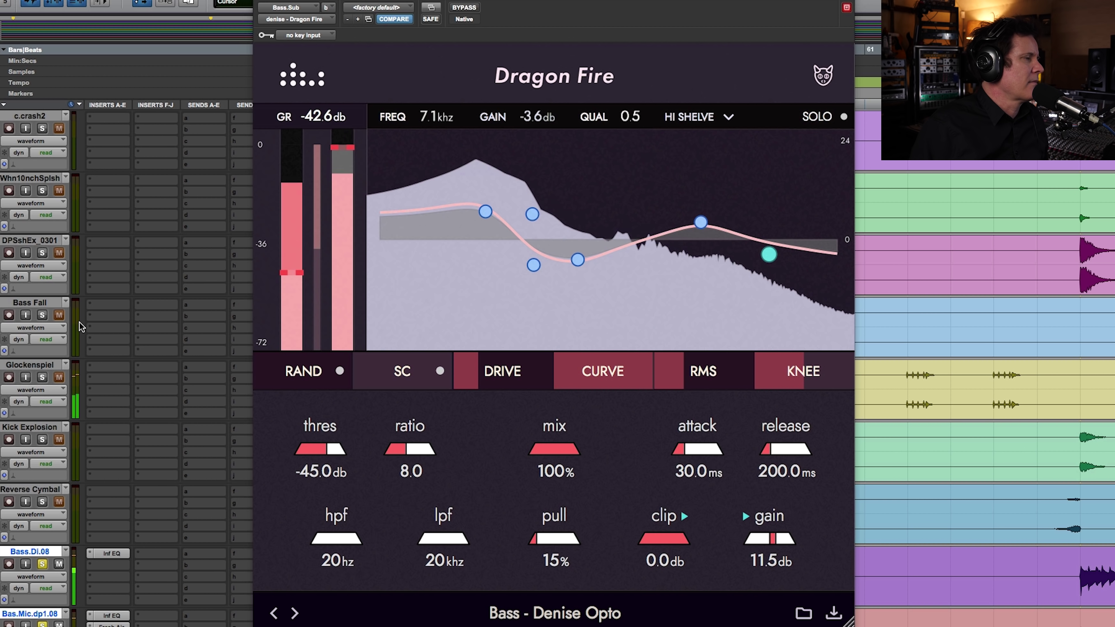
Step: Solo Snare Print.01, unsolo Bass.Di.08, and nudge the output gain up to 12.9 dB
{"action": "scroll", "coordinate": [88, 307], "scroll_direction": "up", "scroll_amount": 10}
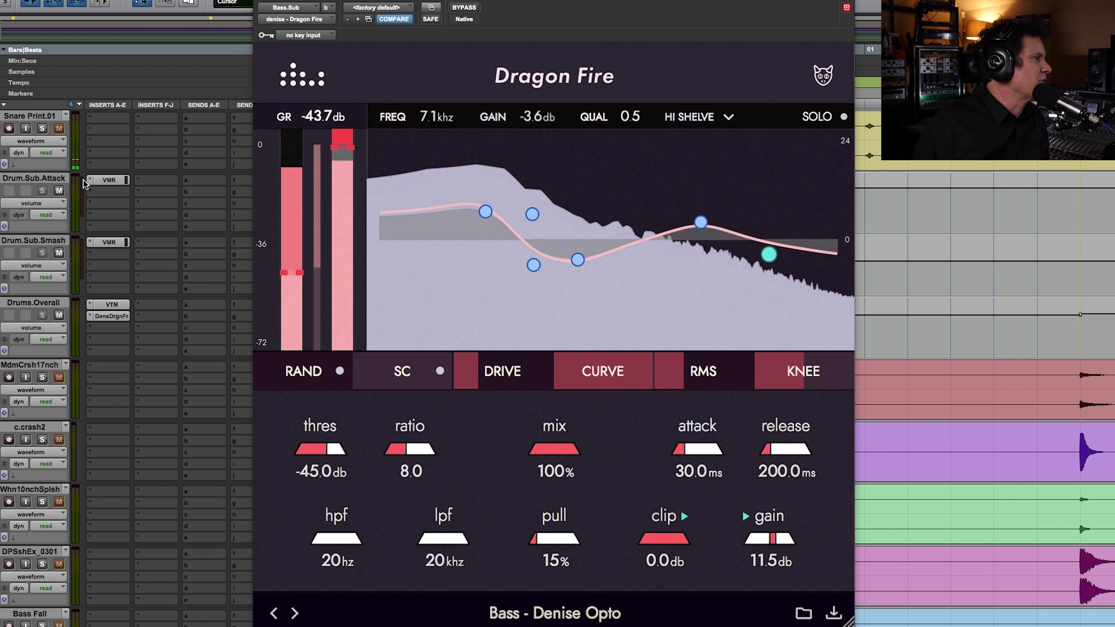
{"action": "left_click", "coordinate": [42, 127]}
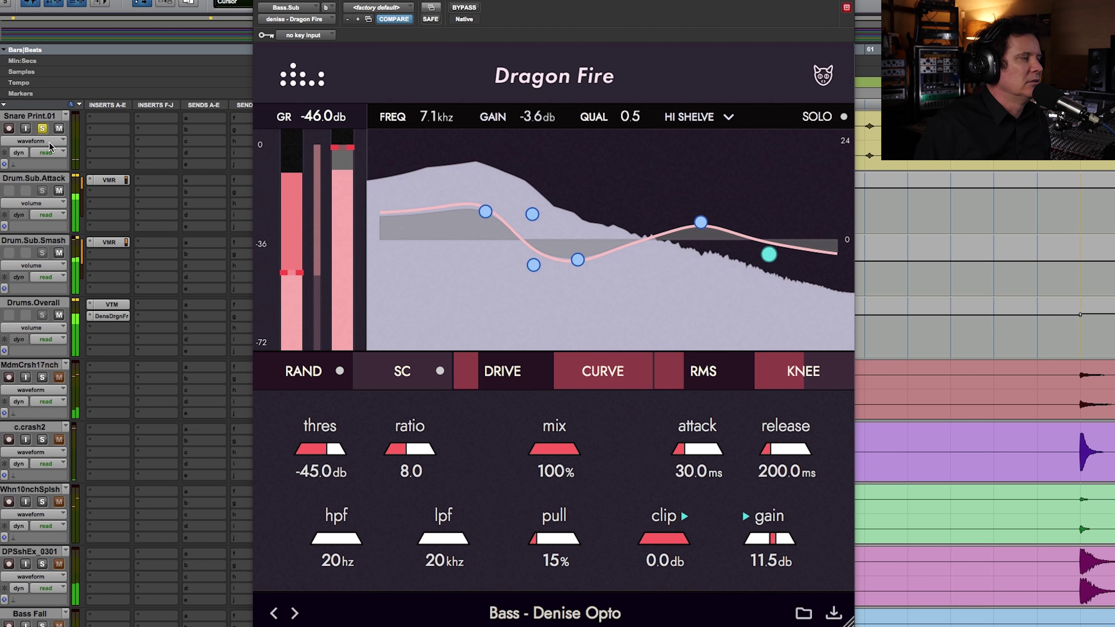
{"action": "scroll", "coordinate": [195, 279], "scroll_direction": "down", "scroll_amount": 6}
{"action": "scroll", "coordinate": [194, 279], "scroll_direction": "down", "scroll_amount": 2}
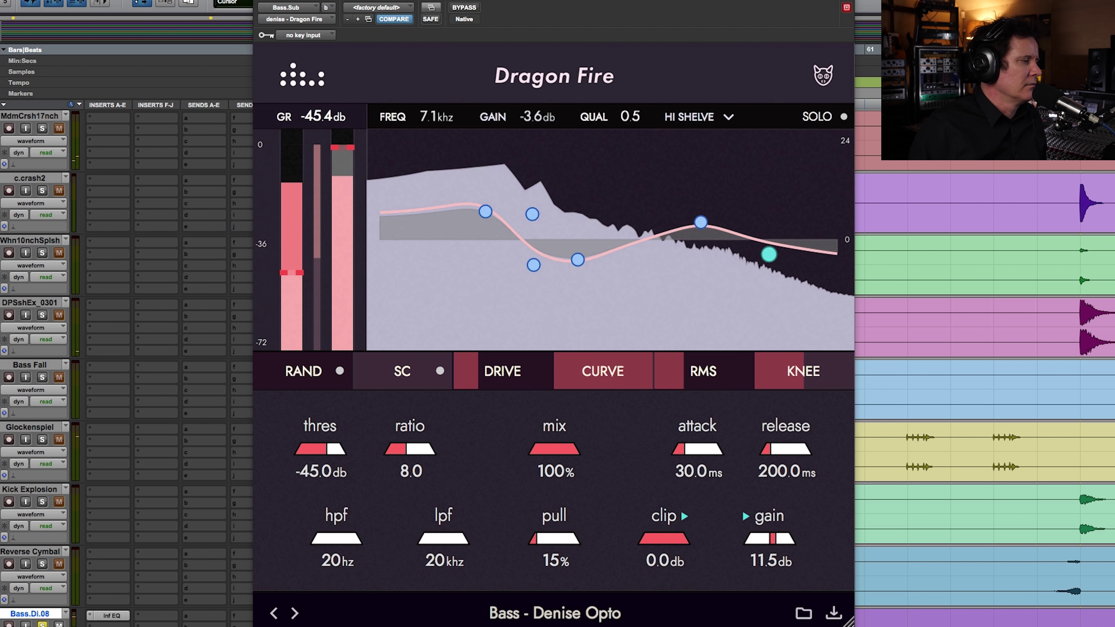
{"action": "key", "text": "shift+s"}
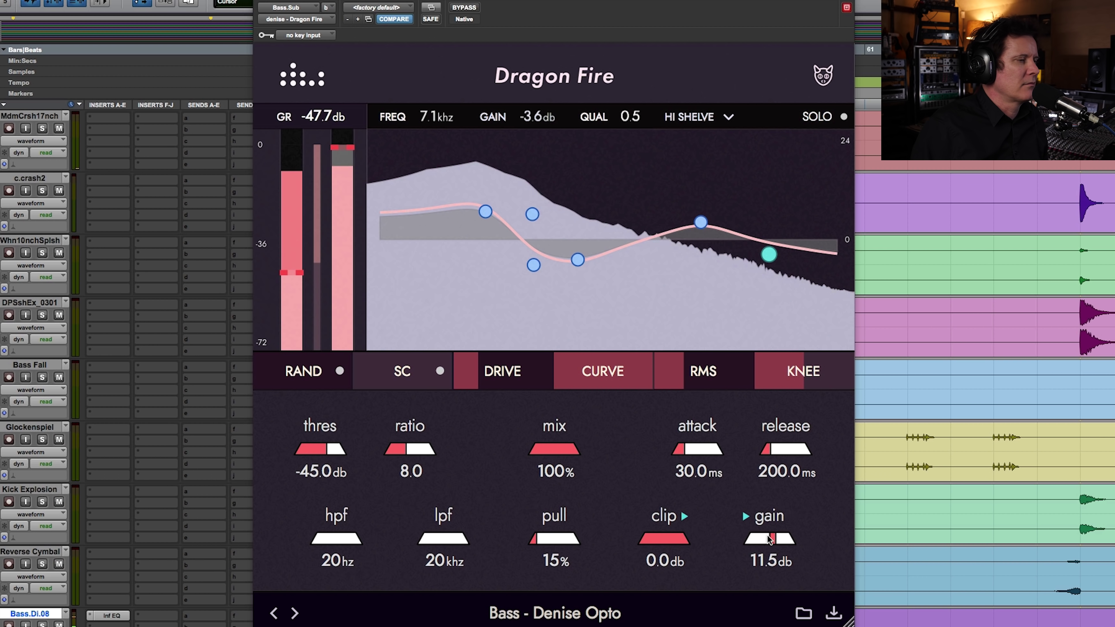
{"action": "left_click_drag", "start_coordinate": [775, 550], "coordinate": [777, 551]}
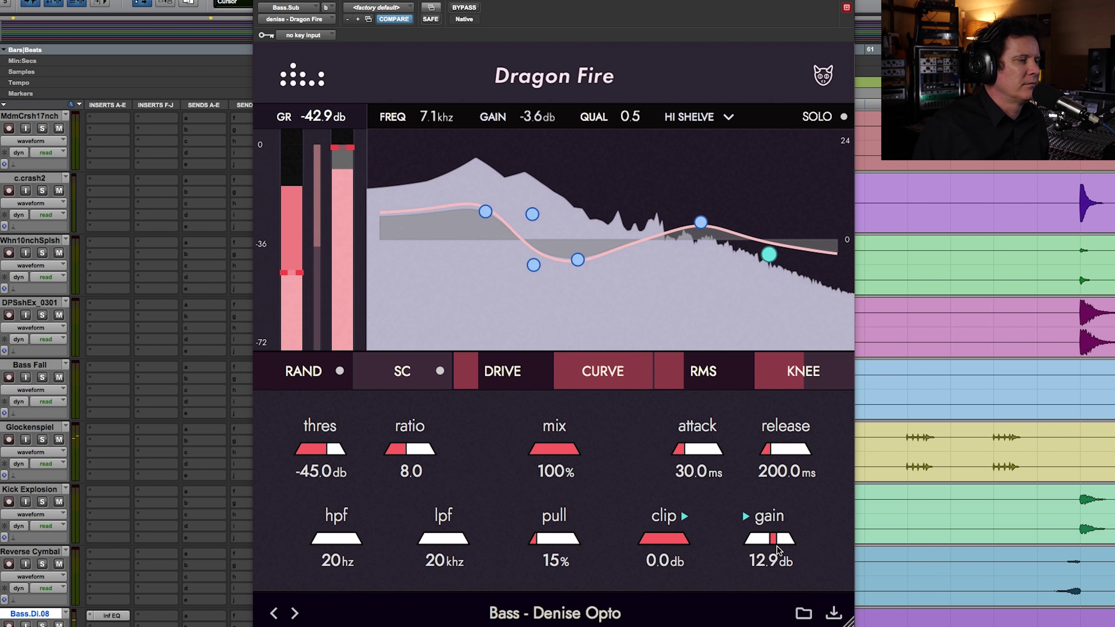